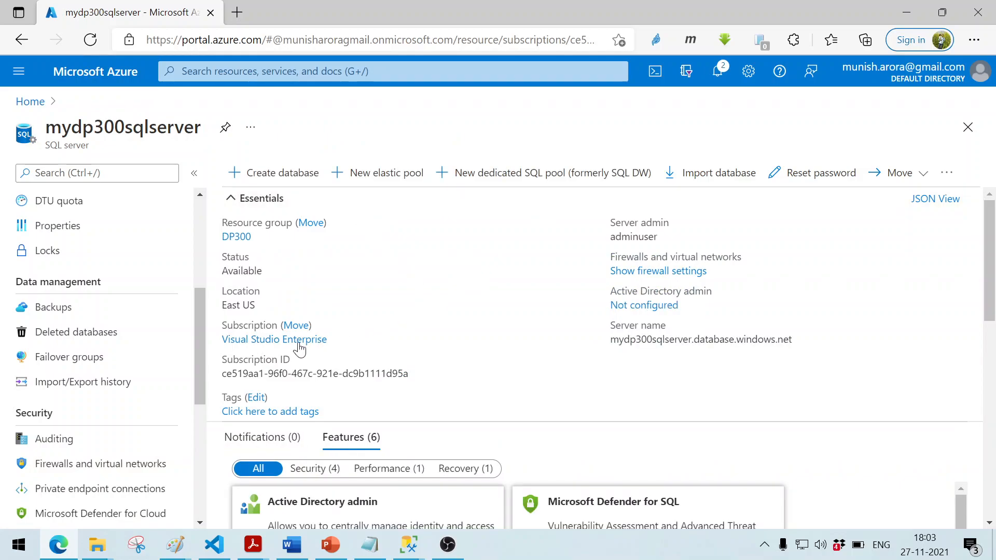
# - Delete the existing ClientIPAddress firewall rule from mydp300sqlserver's firewalls and virtual networks settings and save the change
pyautogui.click(111, 466)
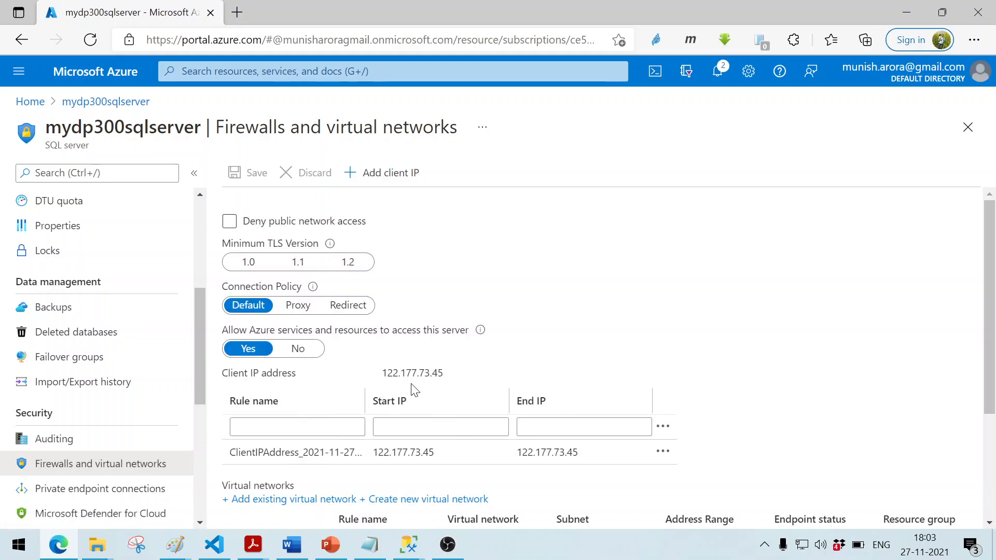
pyautogui.scroll(-1, 576, 396)
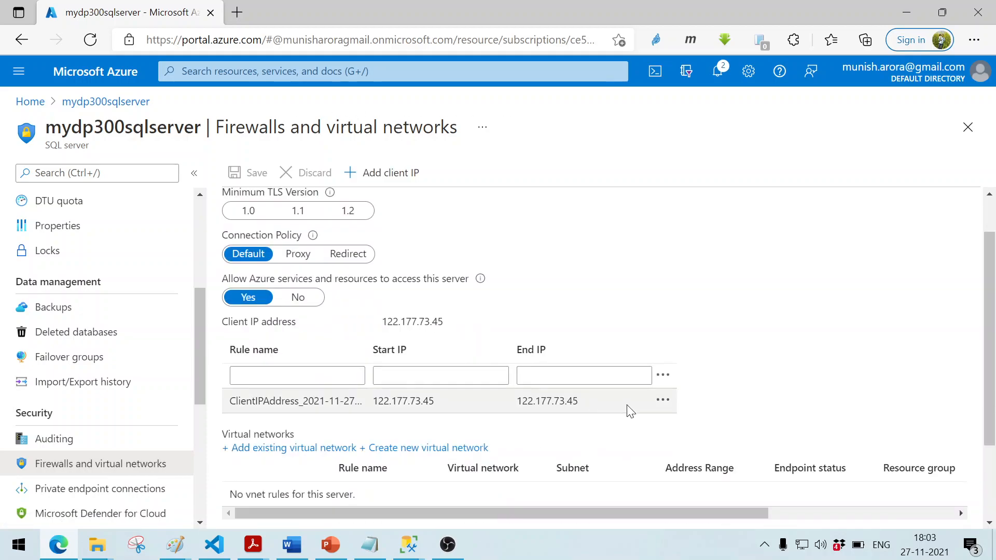
pyautogui.click(661, 402)
pyautogui.click(717, 418)
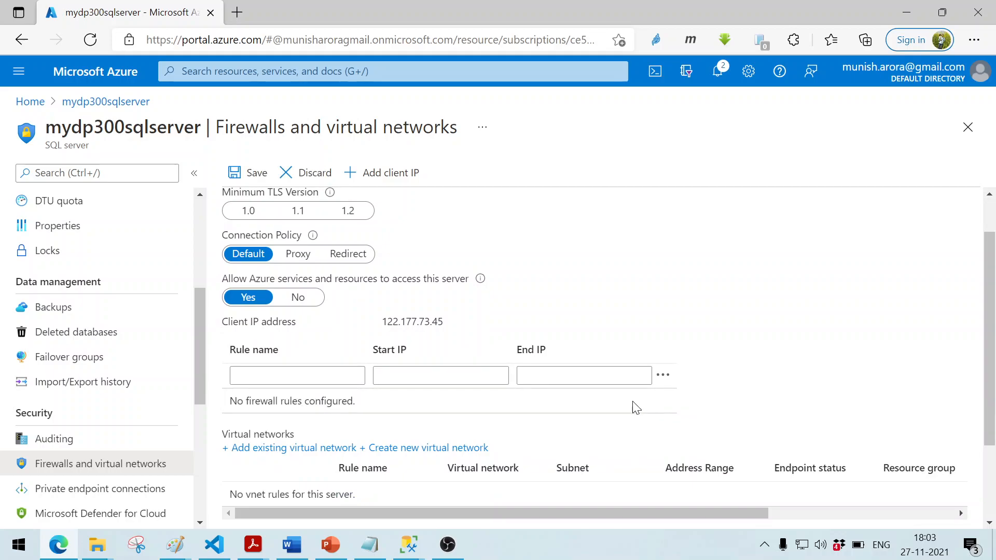
pyautogui.click(254, 174)
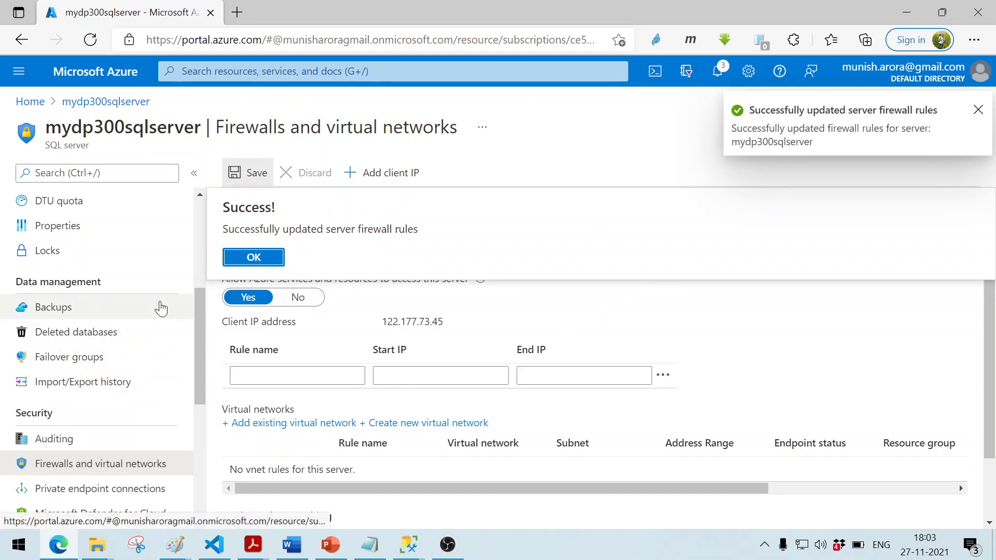
pyautogui.click(253, 257)
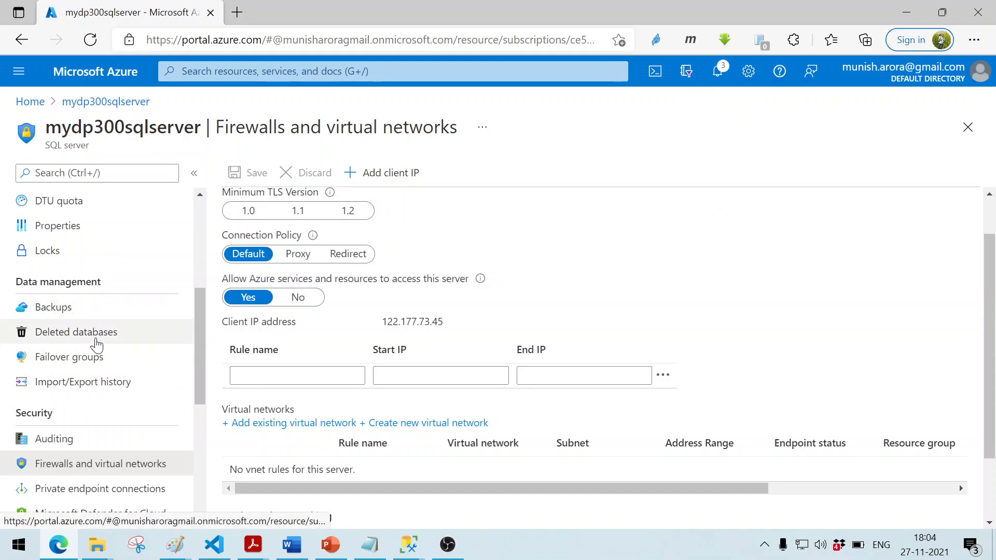
# - Open the server firewall settings from the AdventureWorksLT database and add a rule for the current client IP
pyautogui.scroll(2, 95, 342)
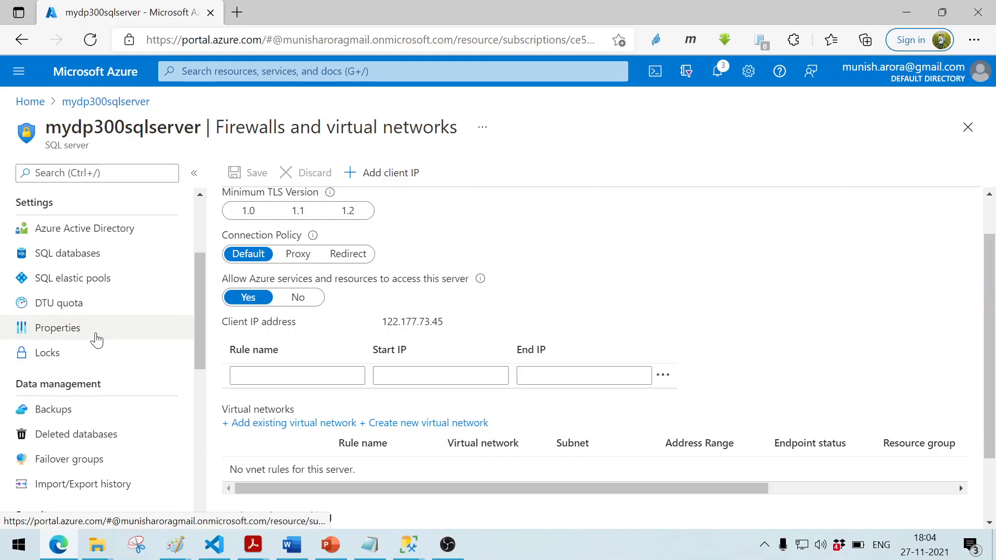
pyautogui.click(96, 254)
pyautogui.click(293, 232)
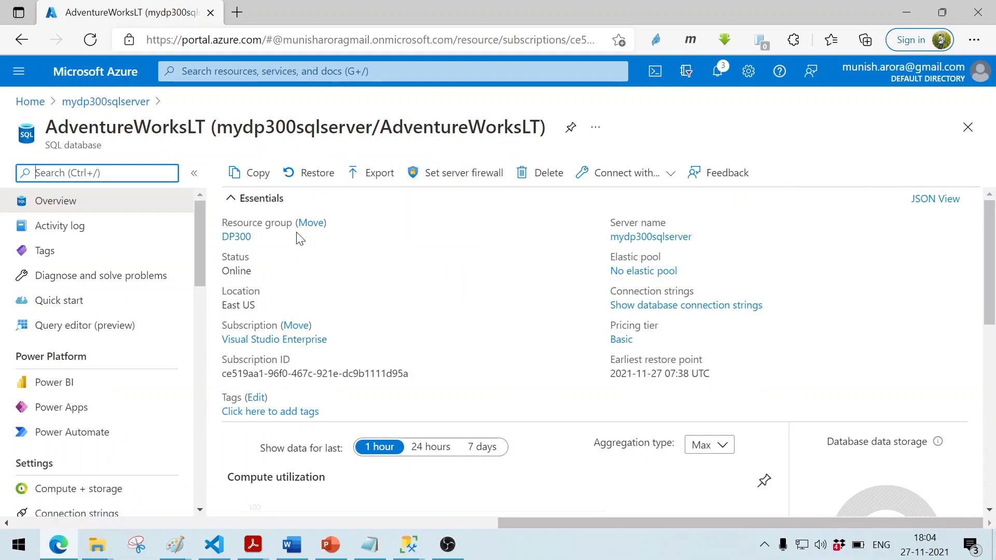
pyautogui.click(442, 173)
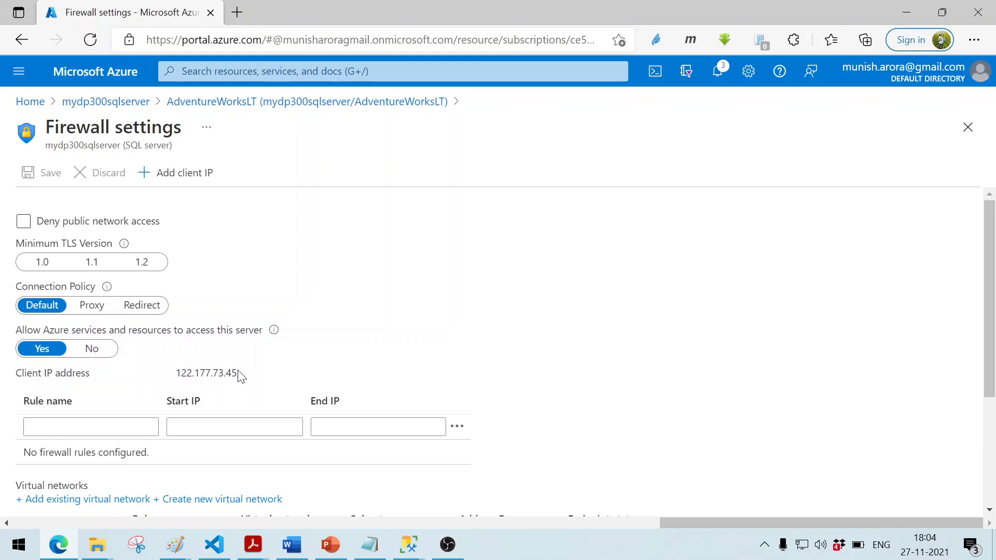
pyautogui.click(204, 182)
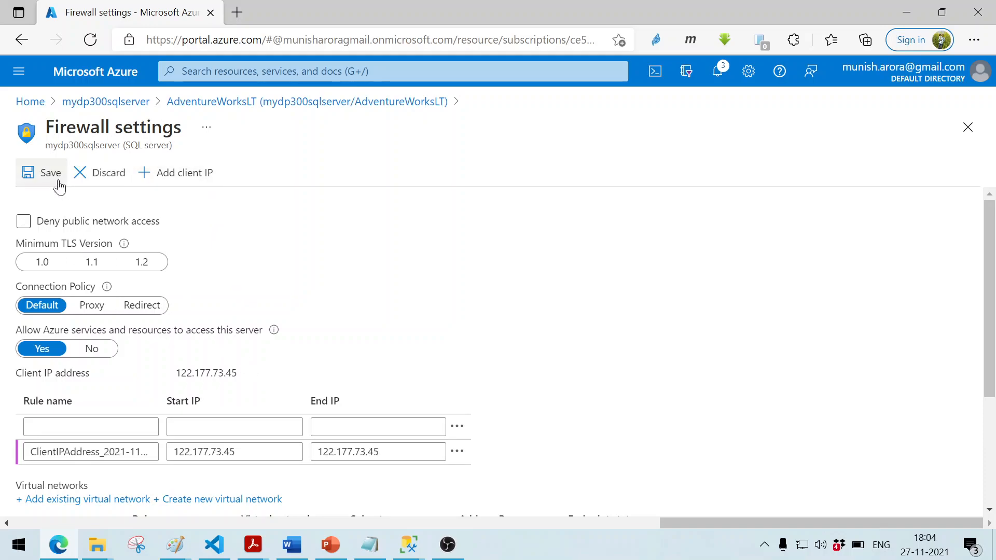
# - Rename the new client IP firewall rule to "Client IP Address" and save the firewall settings
pyautogui.click(104, 451)
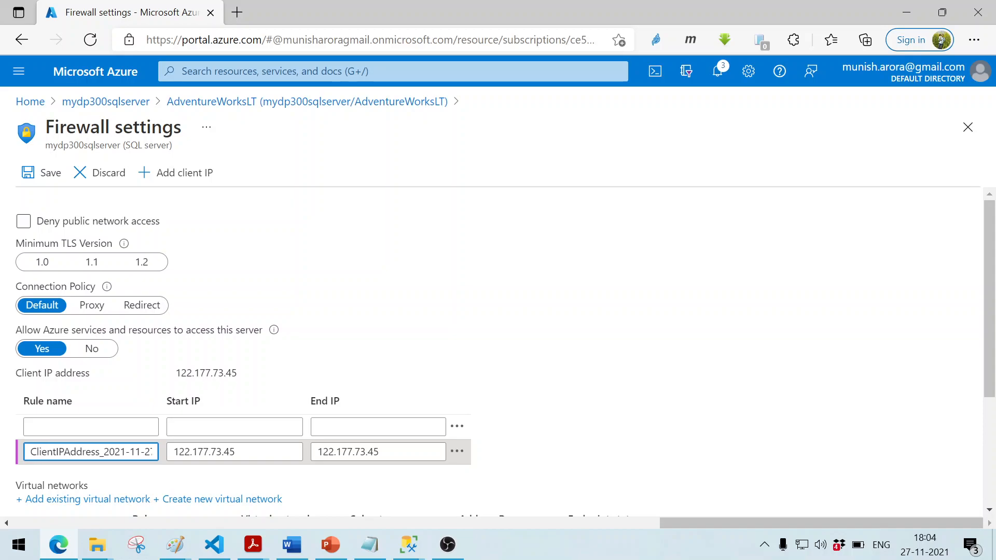
pyautogui.hotkey('ctrl', 'a')
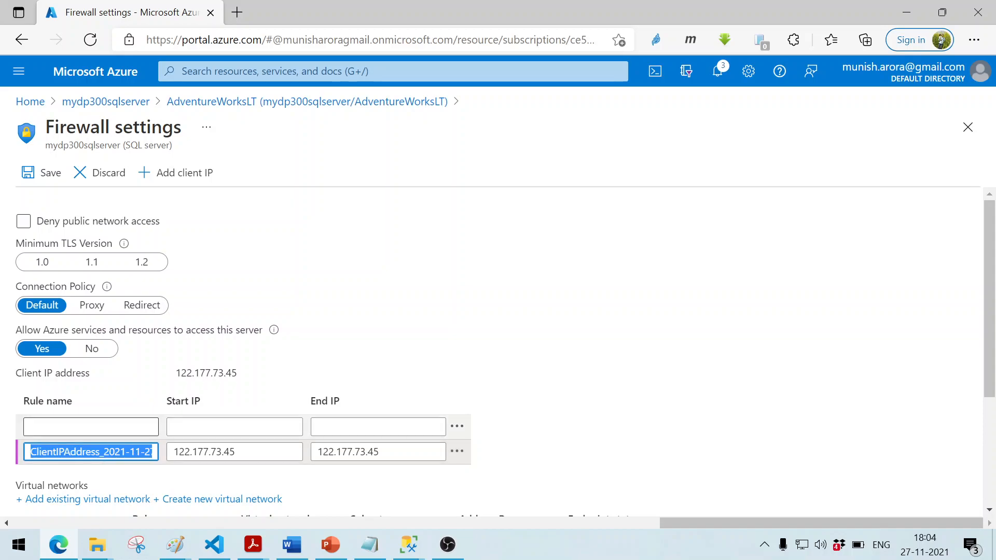
pyautogui.write('X')
pyautogui.press('BackSpace')
pyautogui.write('Cl')
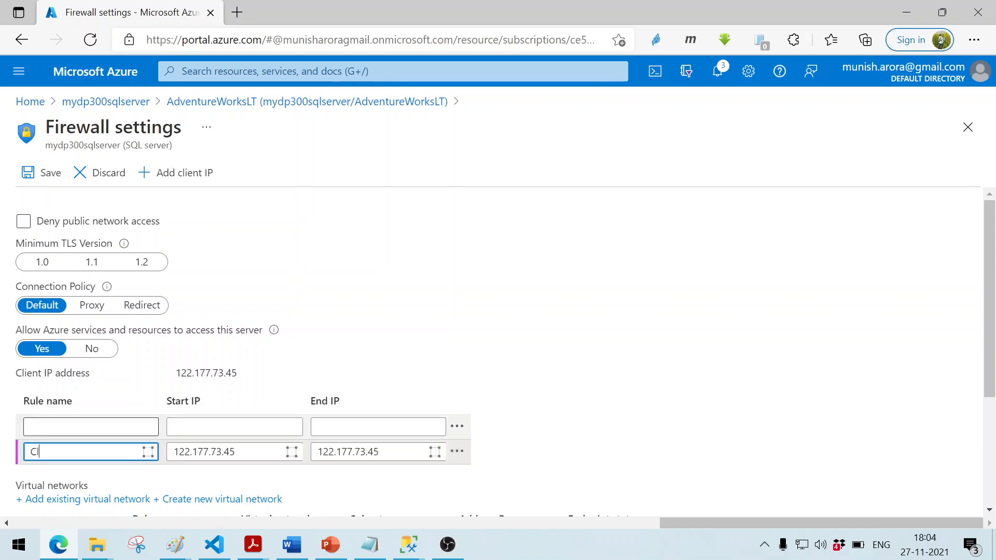
pyautogui.write('ient IP Address')
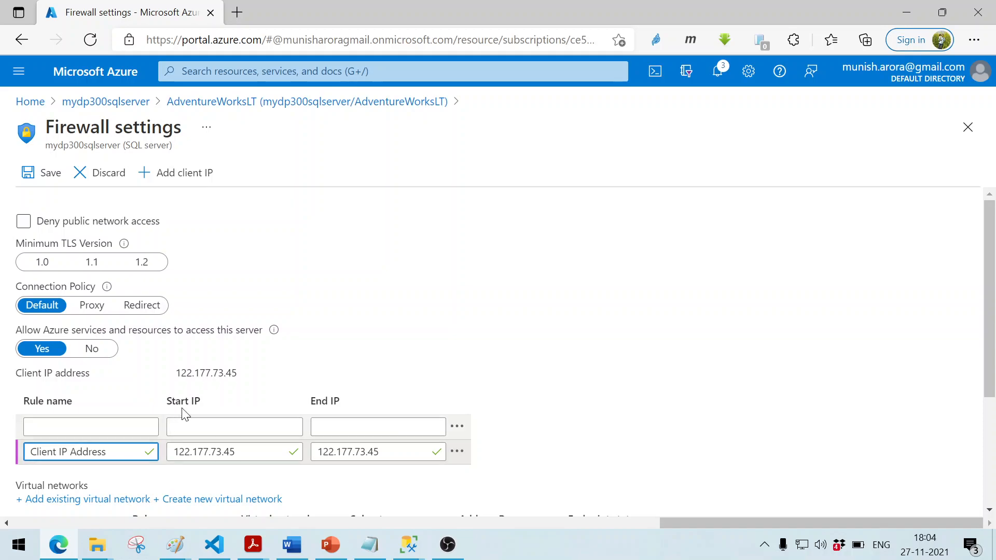
pyautogui.click(52, 177)
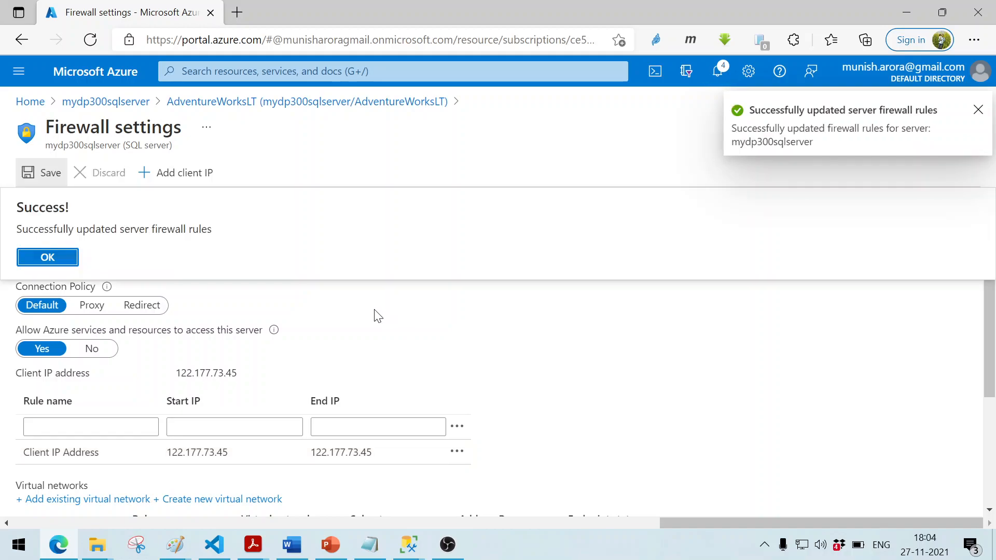
pyautogui.click(47, 257)
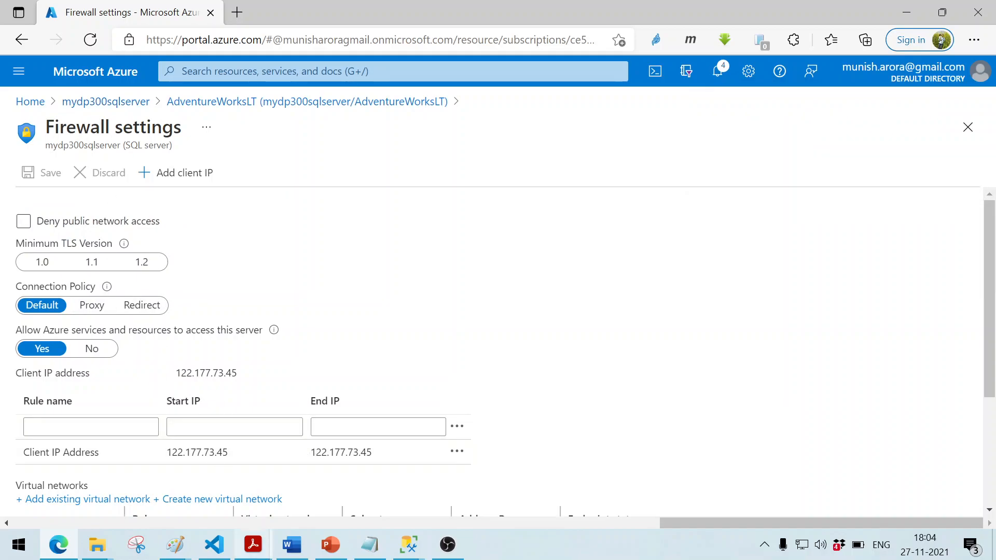
pyautogui.click(232, 453)
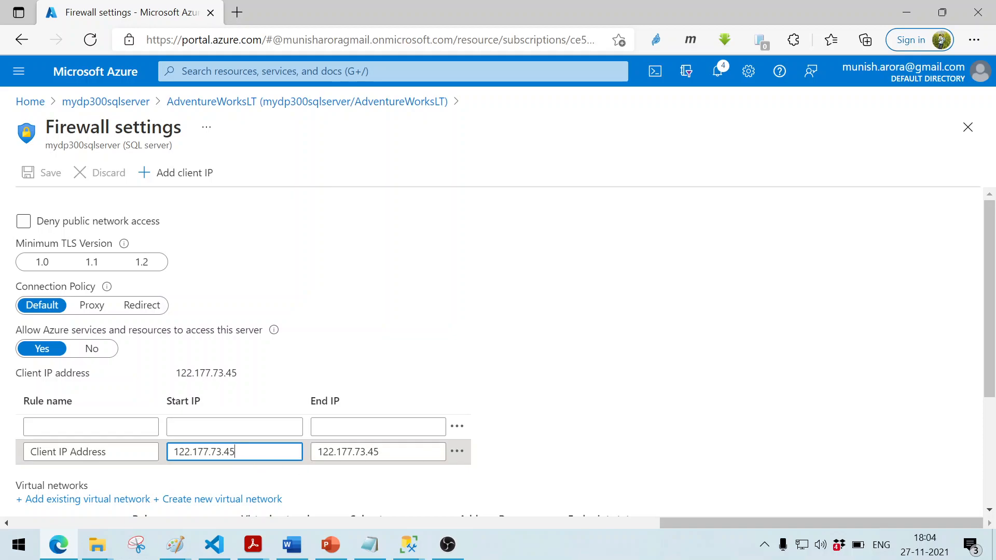
# - Switch to SQL Server Management Studio, connect to the mydp300sqlserver.database.windows.net database engine as adminuser with AdventureWorksLT as database, and disconnect
pyautogui.click(395, 547)
pyautogui.click(261, 444)
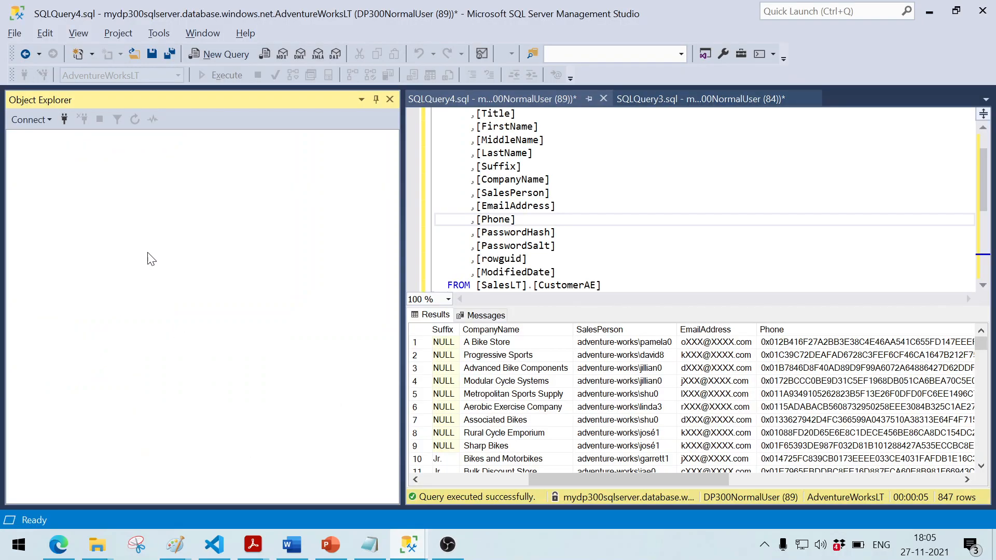
pyautogui.click(25, 118)
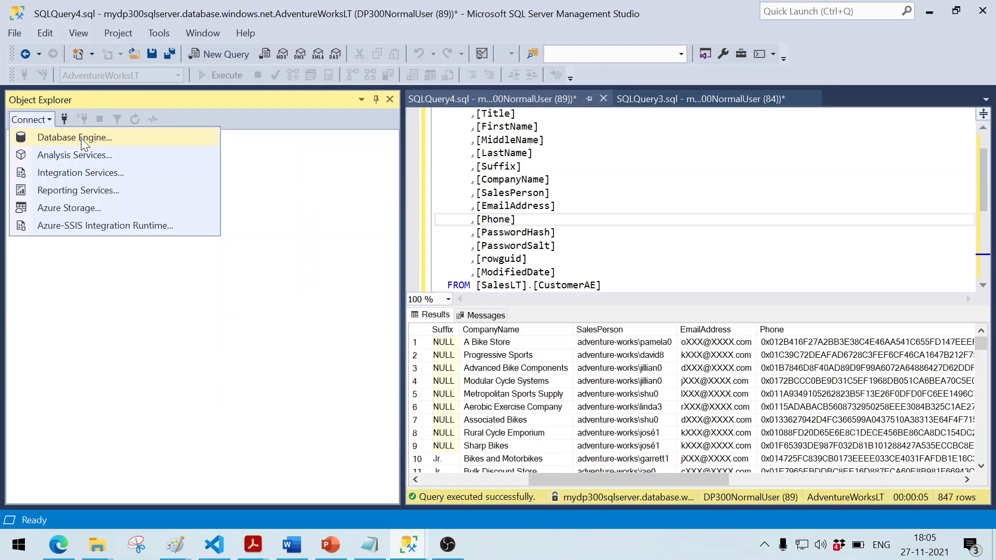
pyautogui.click(80, 138)
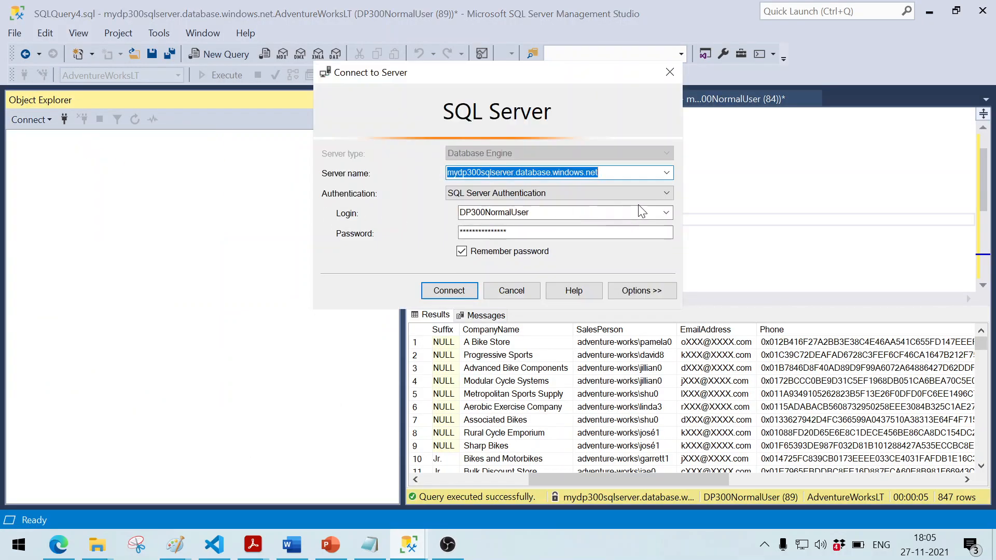
pyautogui.click(666, 213)
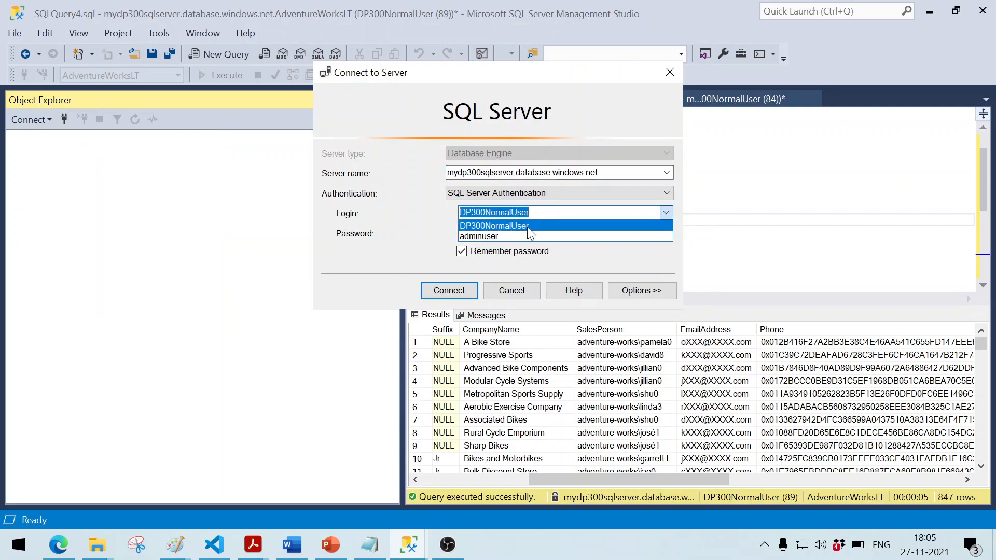
pyautogui.click(492, 236)
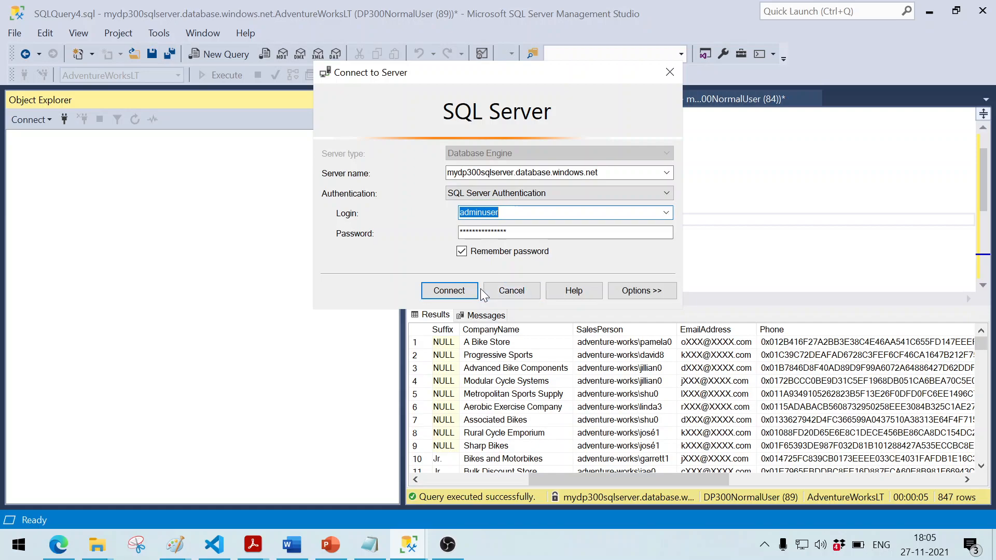
pyautogui.click(624, 291)
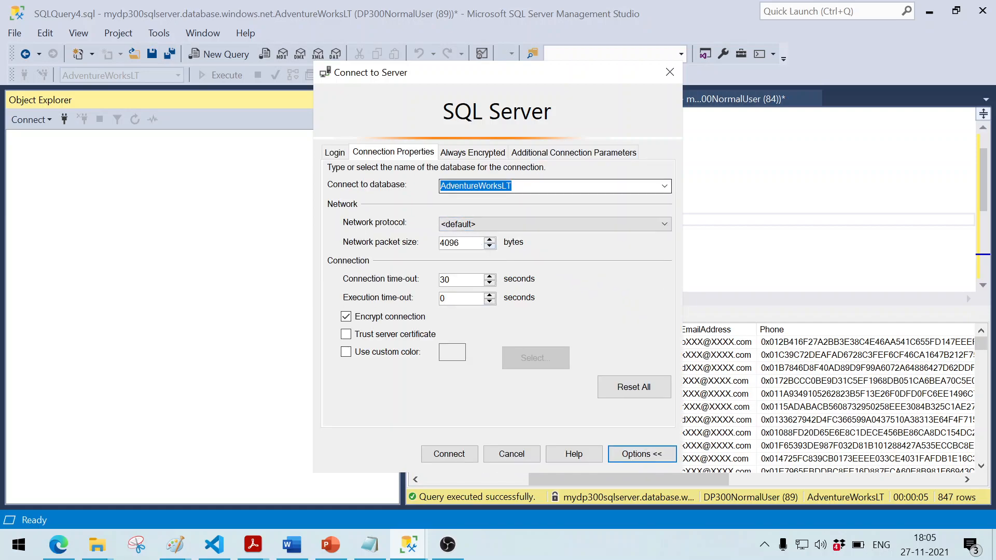
pyautogui.click(444, 453)
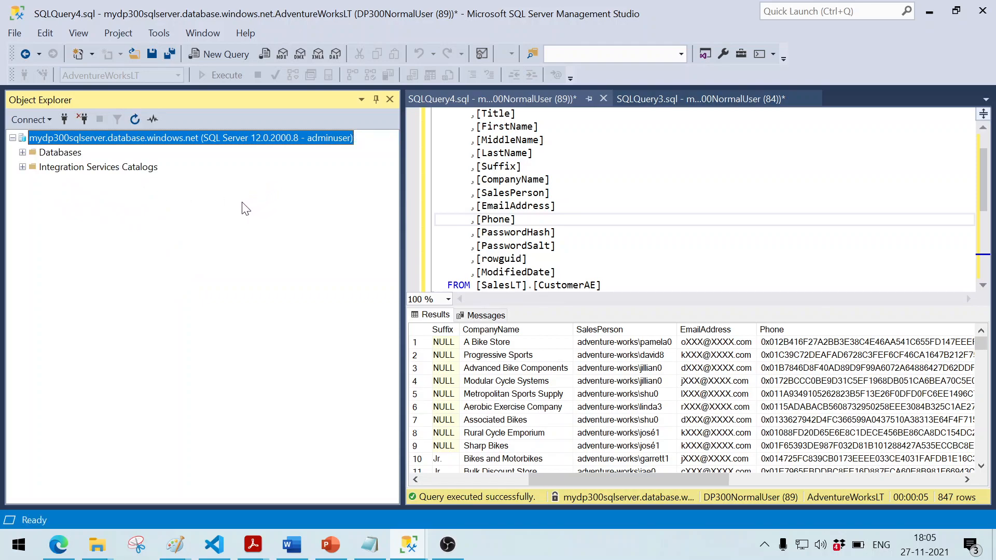
pyautogui.click(84, 118)
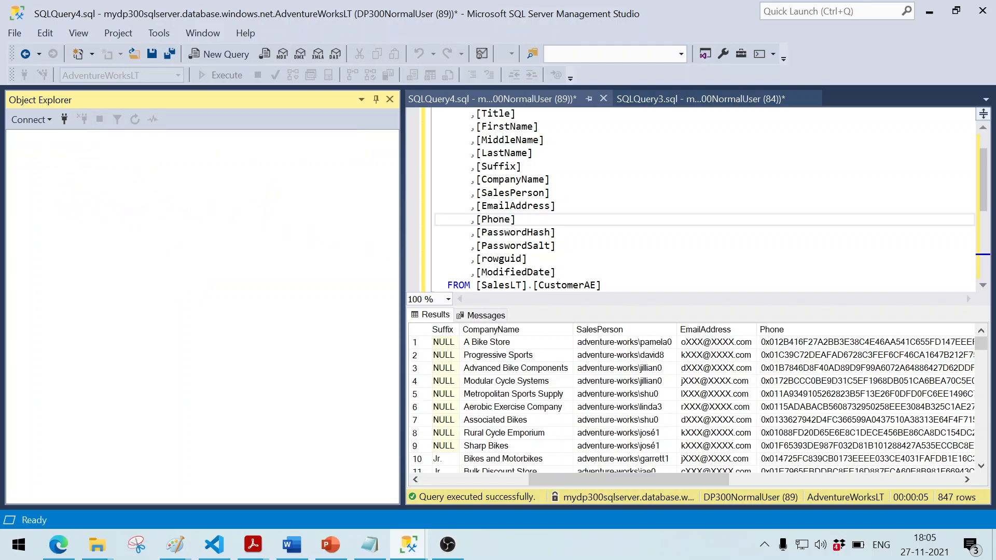
# - Switch back to the Azure portal, delete the "Client IP Address" firewall rule and save the firewall settings
pyautogui.hotkey('alt', 'Tab')
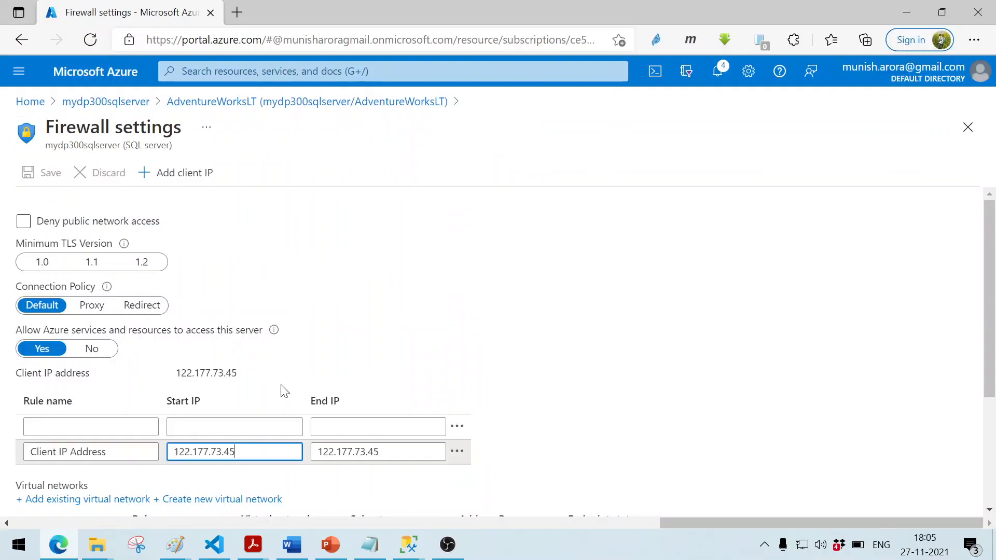
pyautogui.click(457, 451)
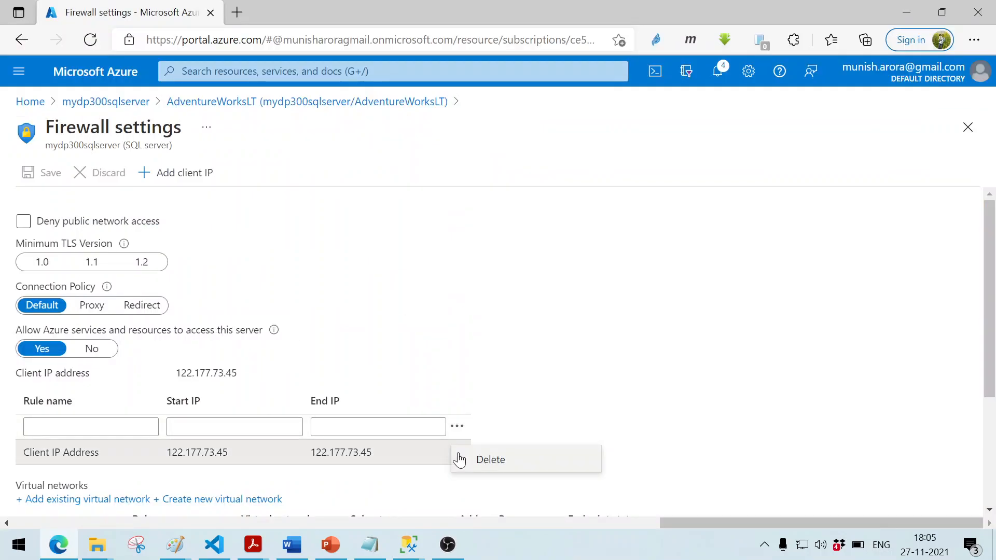
pyautogui.click(490, 460)
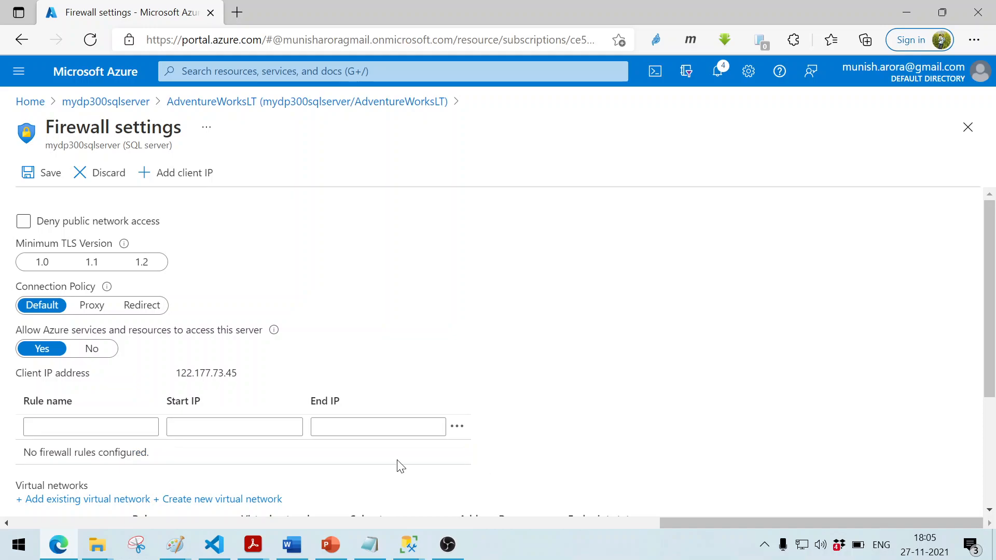
pyautogui.click(50, 174)
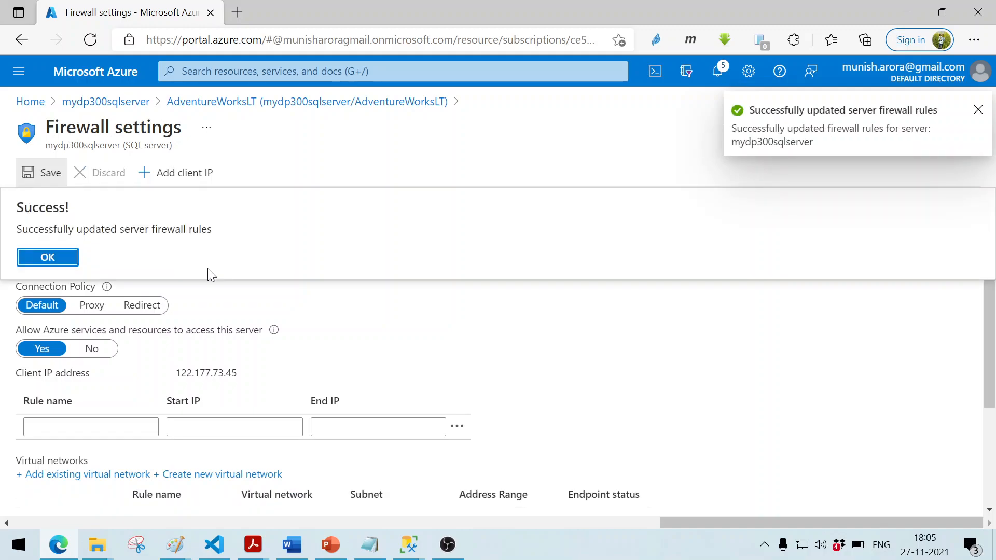
# - Return to SQL Server Management Studio, retest the adminuser connection to mydp300sqlserver.database.windows.net without the client IP rule, and disconnect
pyautogui.hotkey('alt', 'Tab')
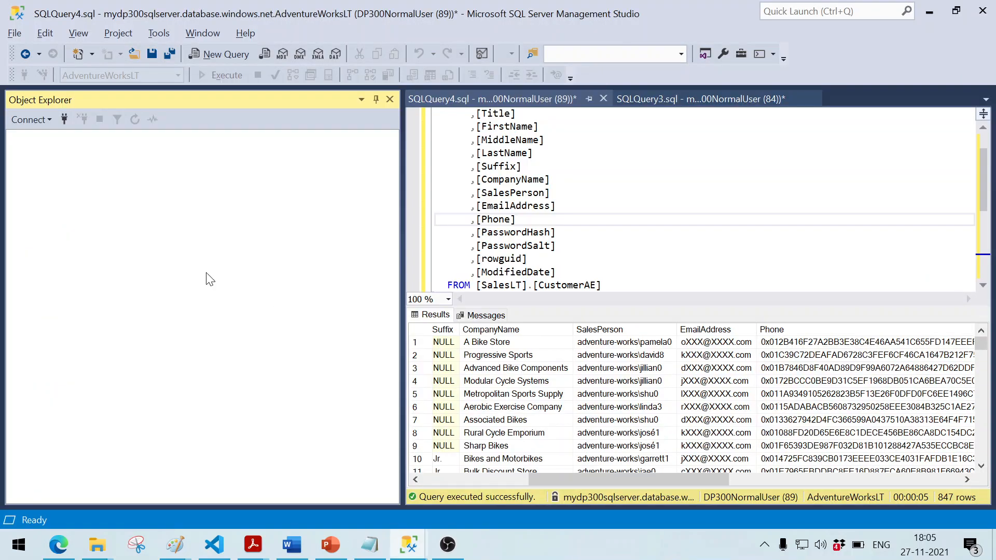
pyautogui.click(36, 121)
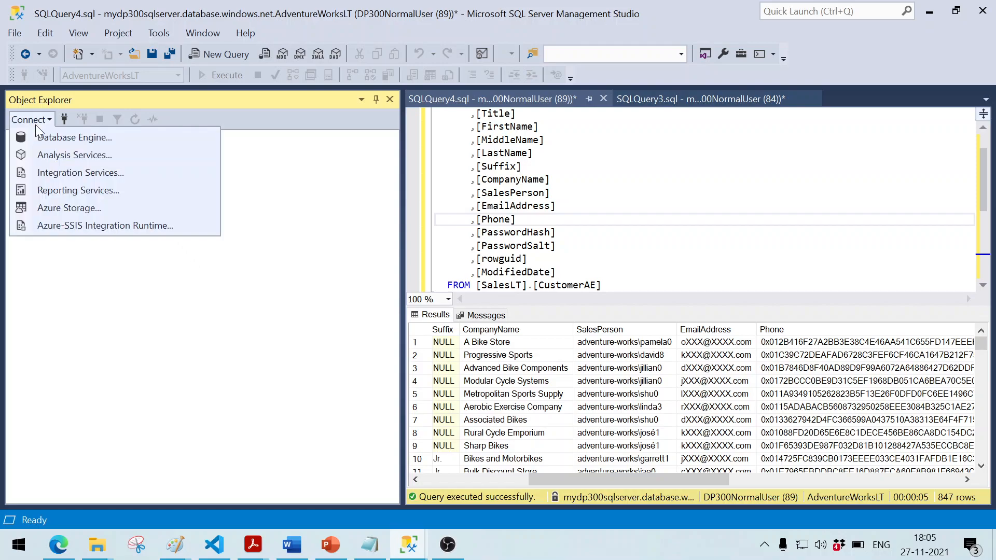
pyautogui.click(36, 134)
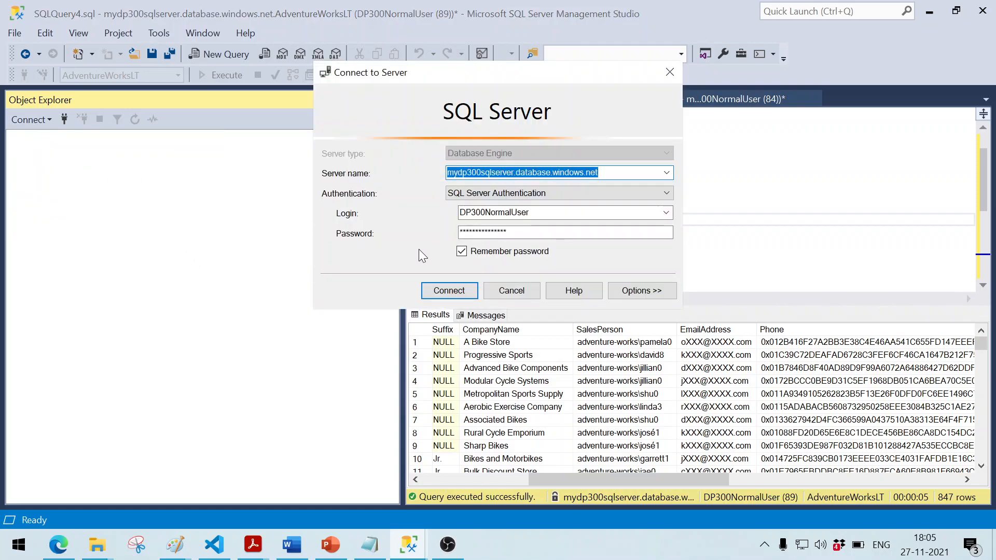
pyautogui.click(665, 216)
pyautogui.click(628, 235)
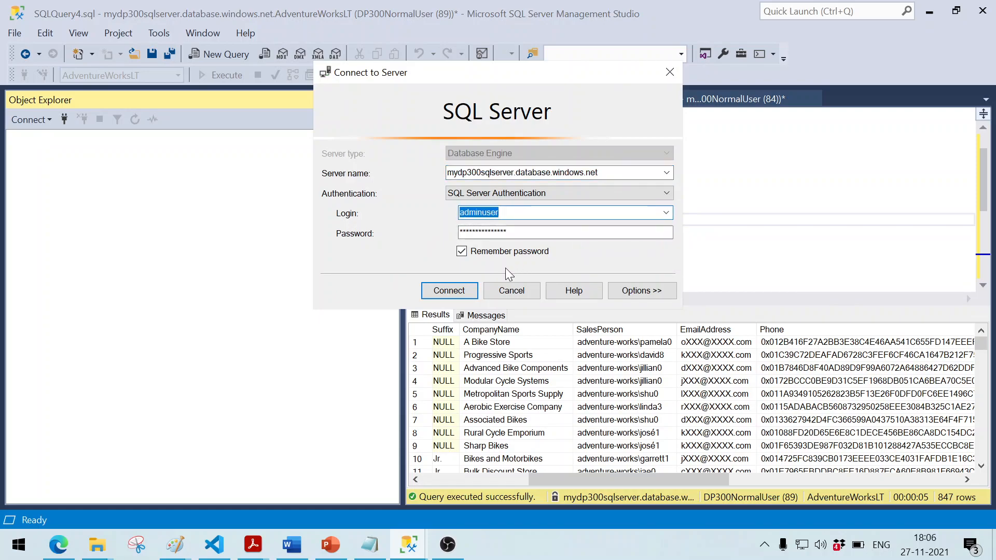
pyautogui.click(443, 288)
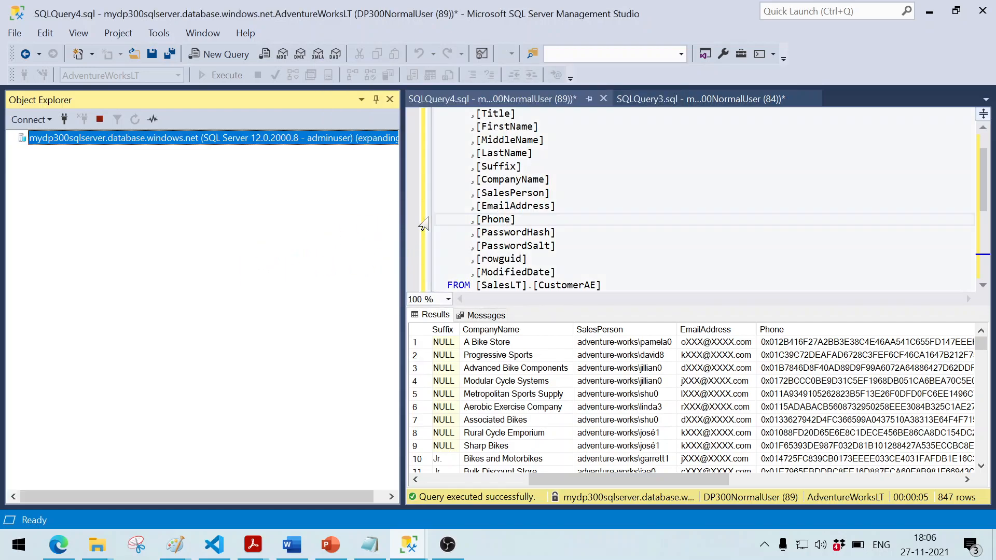
pyautogui.doubleClick(85, 140)
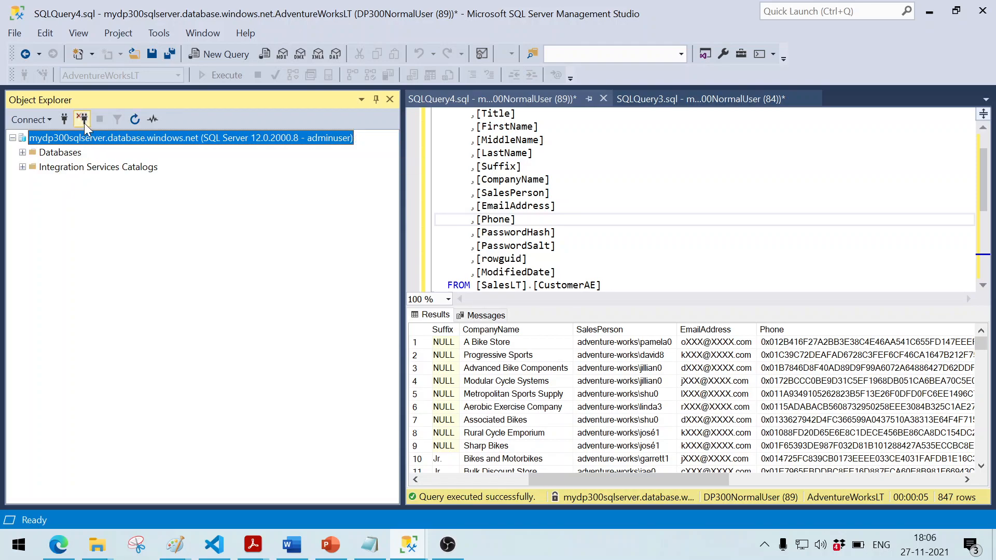
pyautogui.click(82, 120)
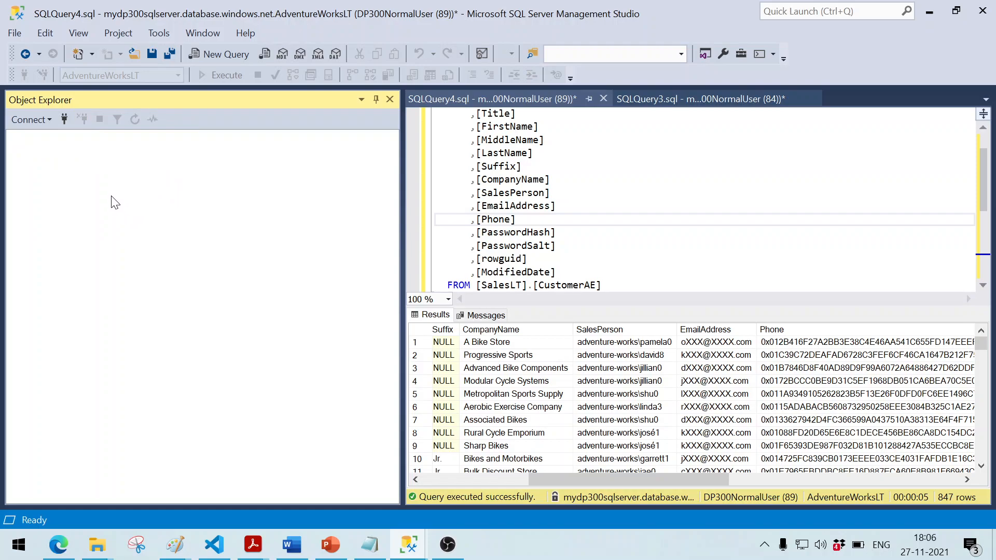
# - Switch to the Azure portal and review the firewall rules on the Firewalls and virtual networks page of mydp300sqlserver
pyautogui.hotkey('alt', 'Tab')
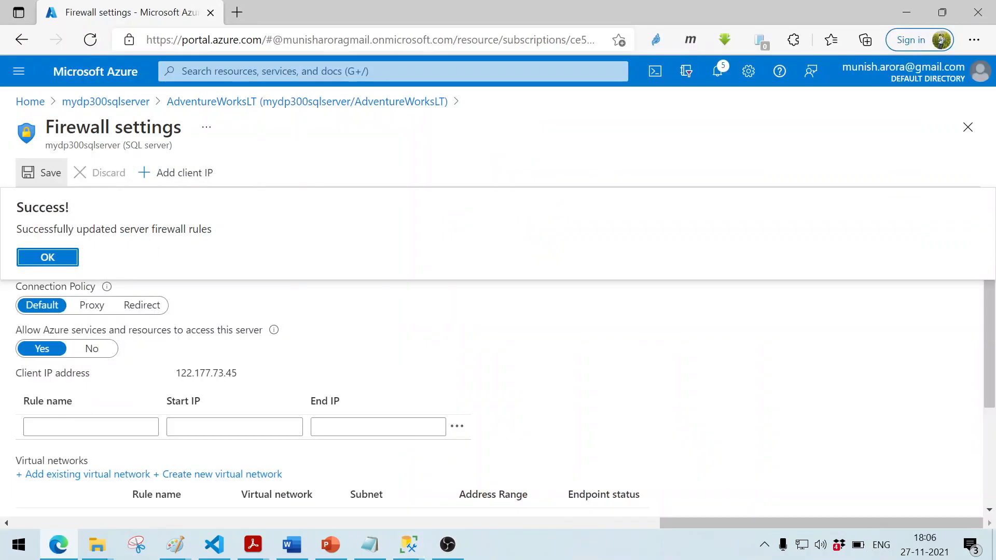
pyautogui.click(124, 104)
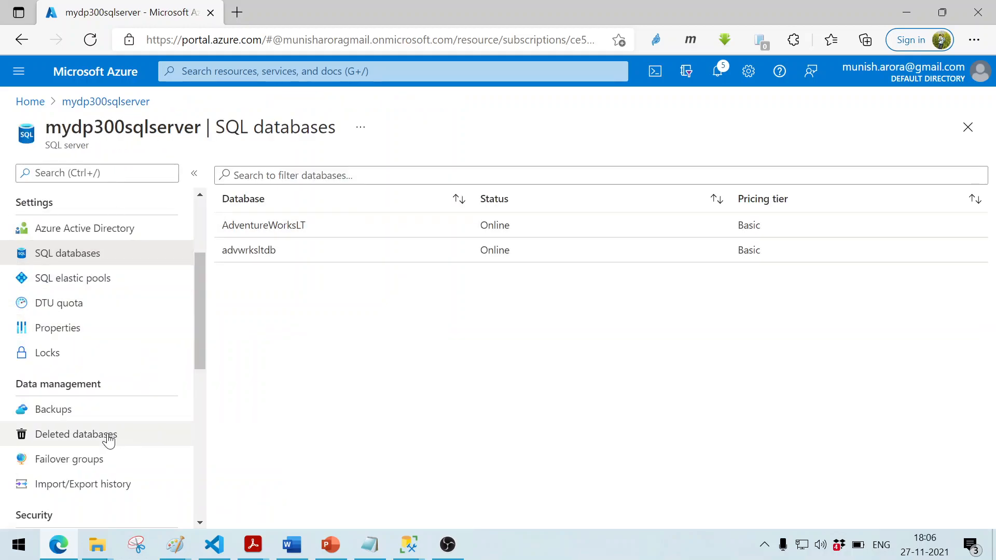
pyautogui.scroll(-2, 109, 436)
pyautogui.click(90, 461)
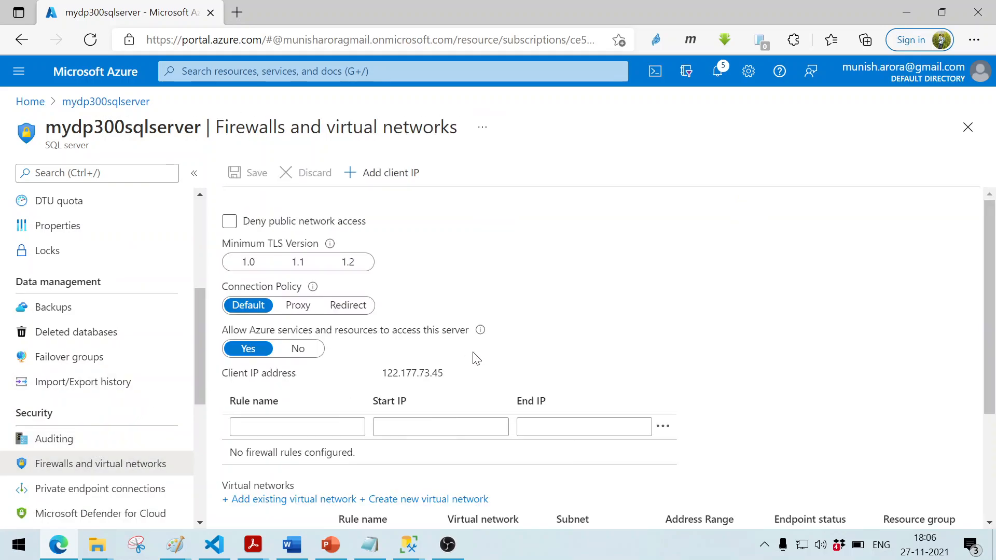
pyautogui.scroll(-1, 463, 377)
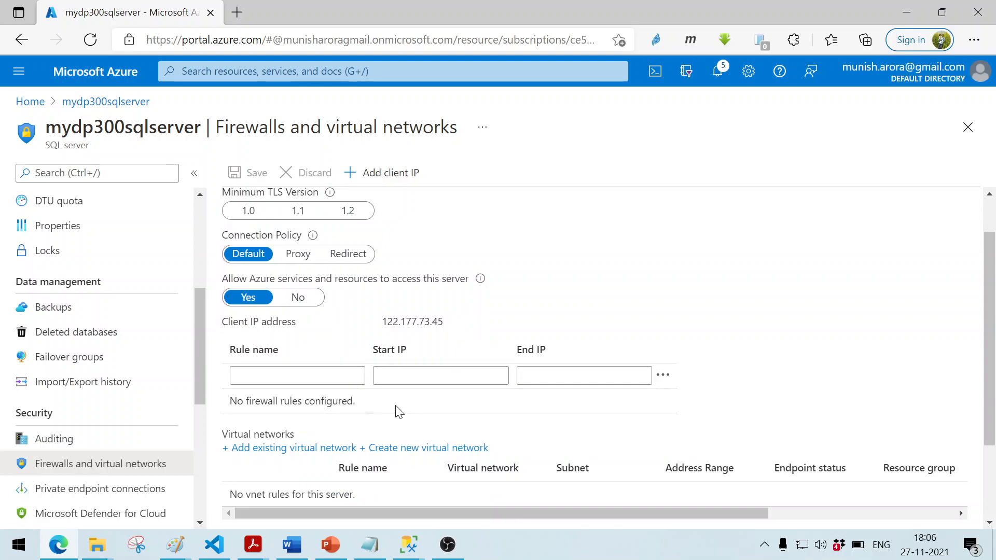
# - Switch to SQL Server Management Studio, test the database engine connection to mydp300sqlserver.database.windows.net as adminuser again, and disconnect
pyautogui.hotkey('alt', 'Tab')
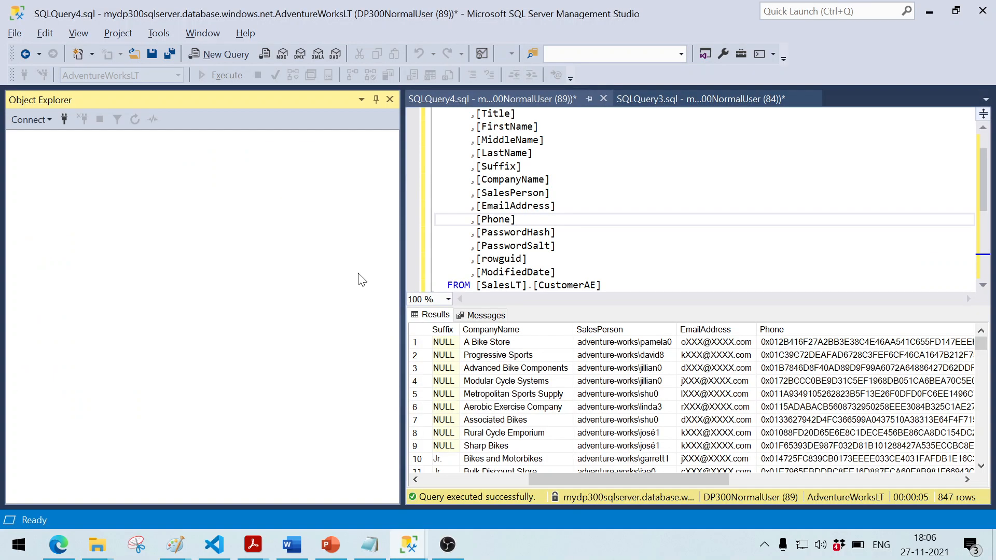
pyautogui.click(27, 124)
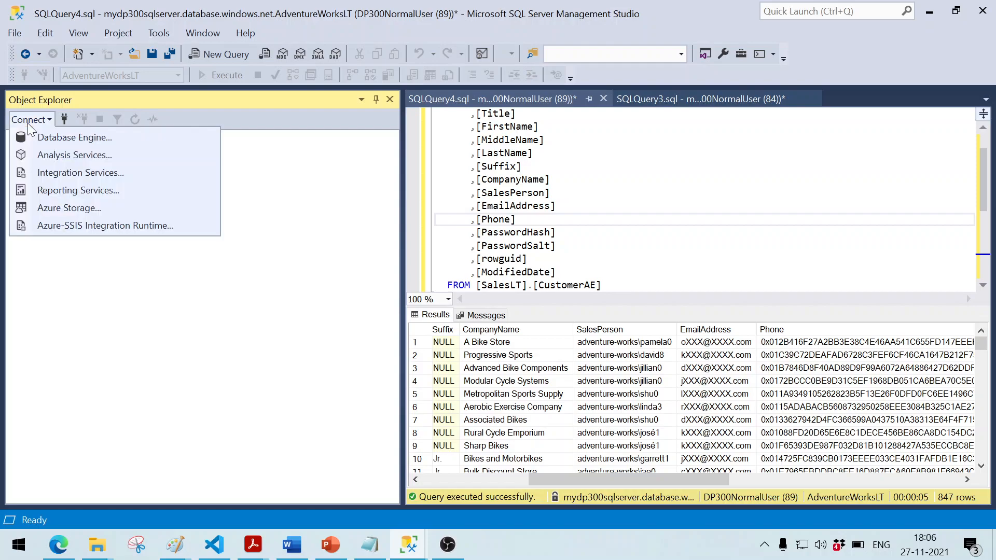
pyautogui.click(46, 139)
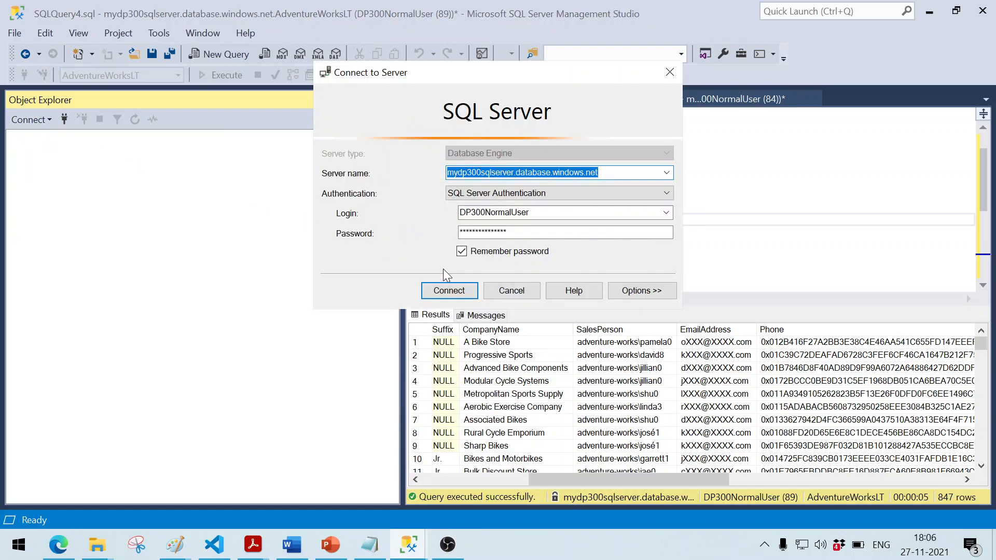
pyautogui.click(667, 214)
pyautogui.click(603, 235)
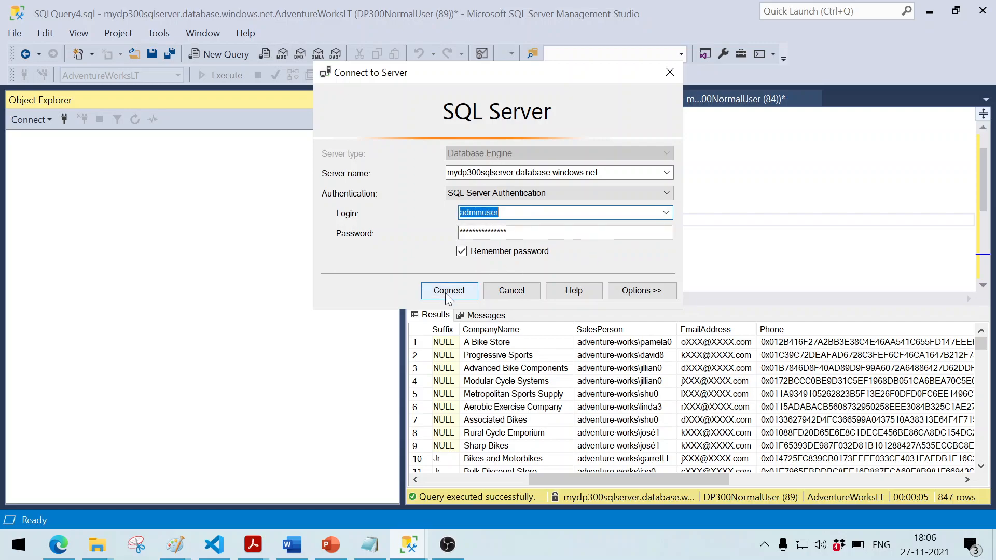
pyautogui.click(448, 293)
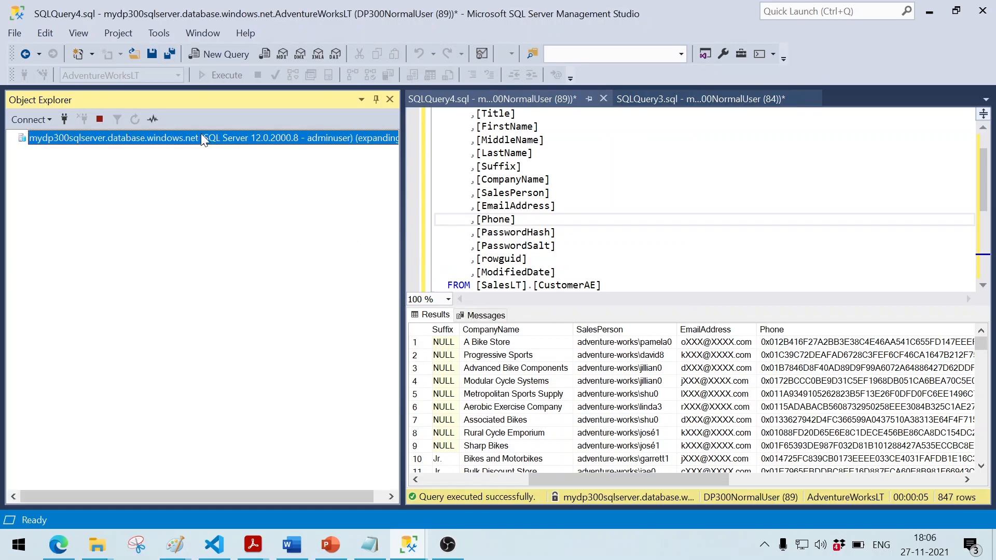
pyautogui.click(81, 120)
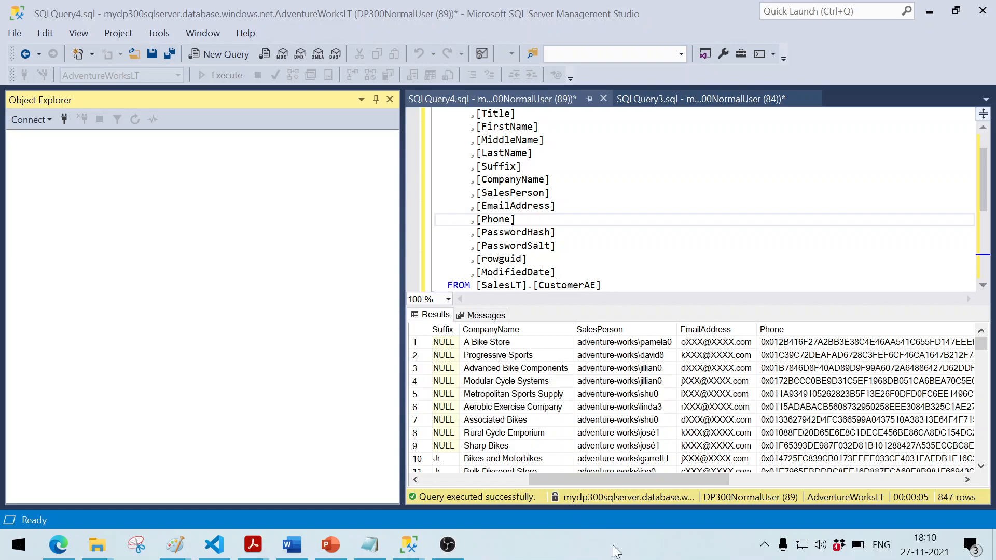
# - Try to connect to mydp300sqlserver.database.windows.net as adminuser, choose a Microsoft account for the Azure sign-in, and cancel the new firewall rule
pyautogui.click(64, 120)
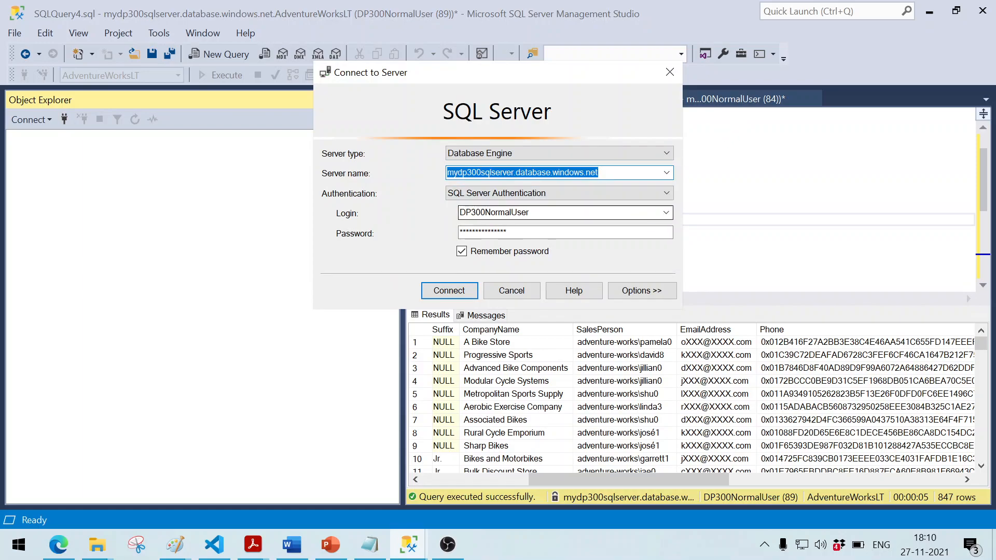
pyautogui.click(665, 213)
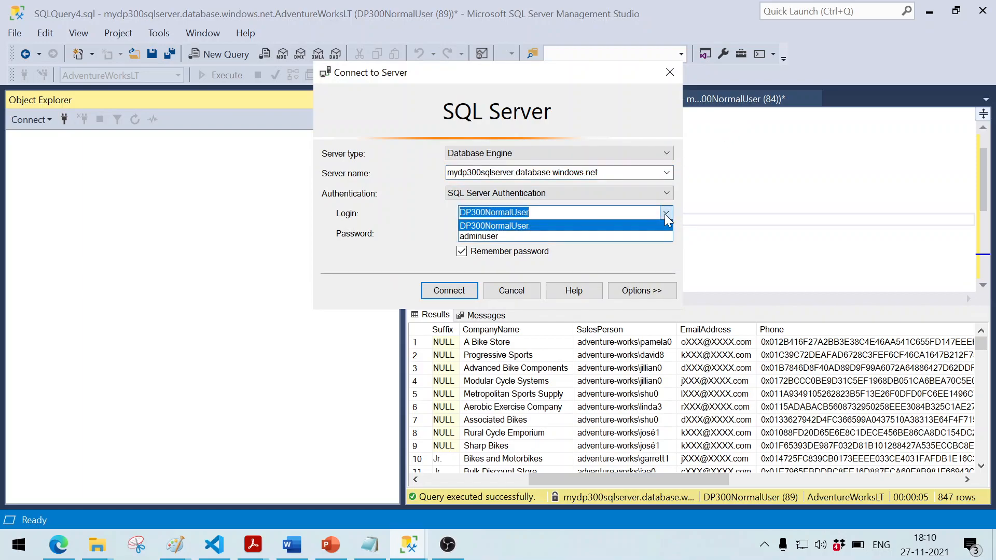
pyautogui.click(627, 236)
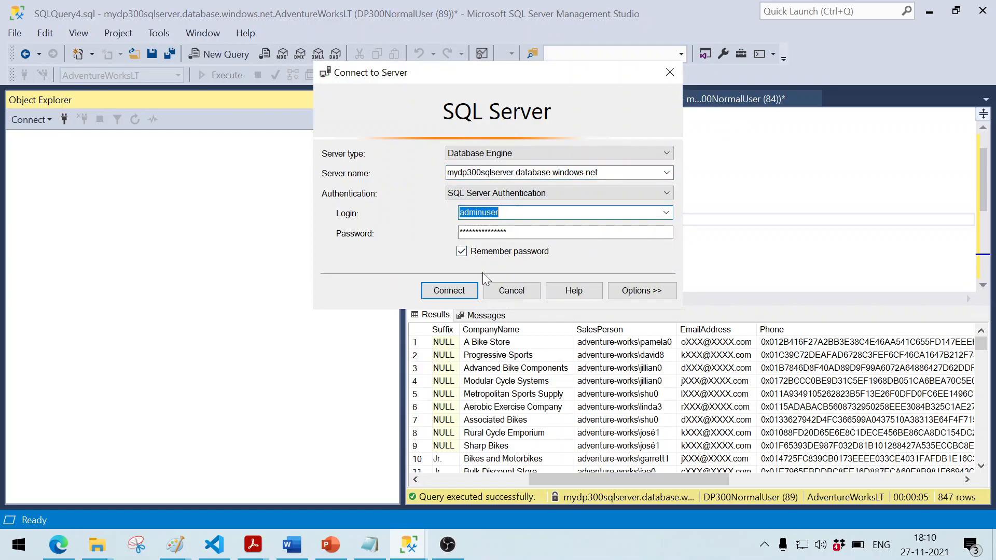
pyautogui.click(449, 290)
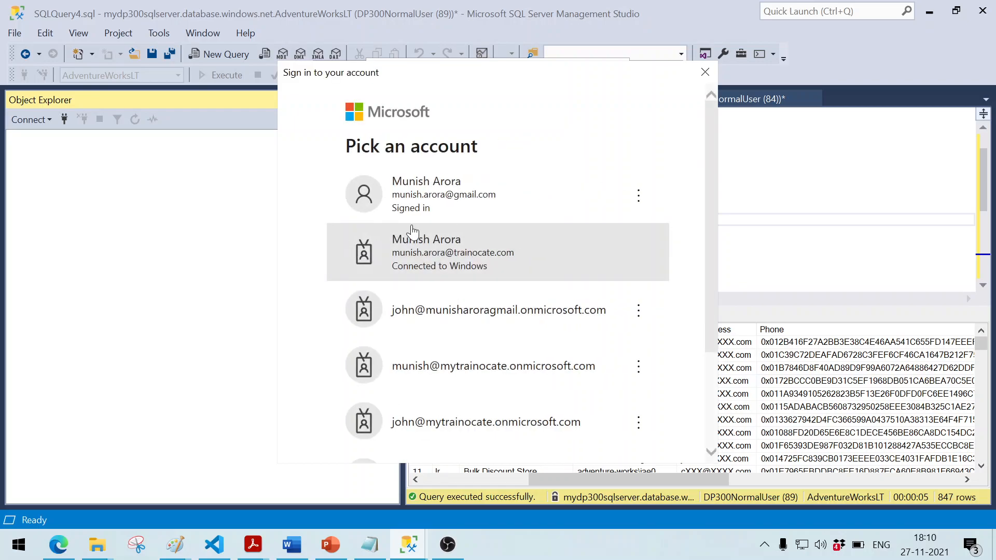
pyautogui.click(443, 200)
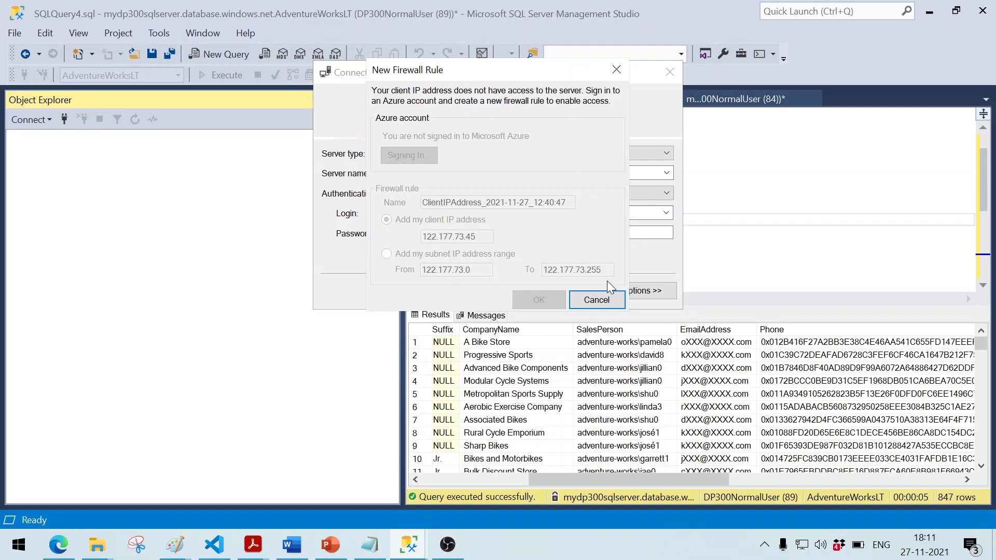
pyautogui.click(596, 299)
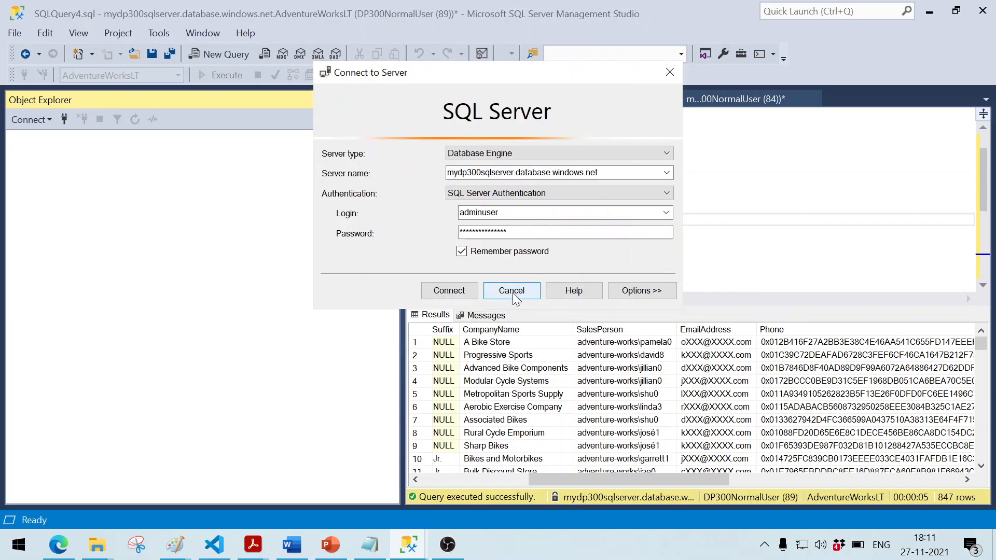
# - Switch to the Azure portal and open the Firewalls and virtual networks settings of mydp300sqlserver
pyautogui.click(60, 545)
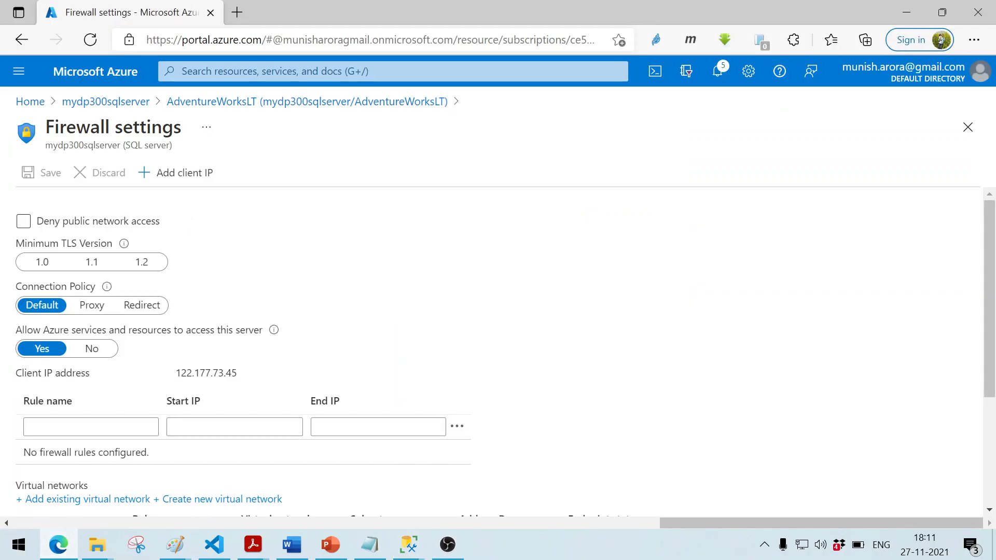
pyautogui.click(134, 102)
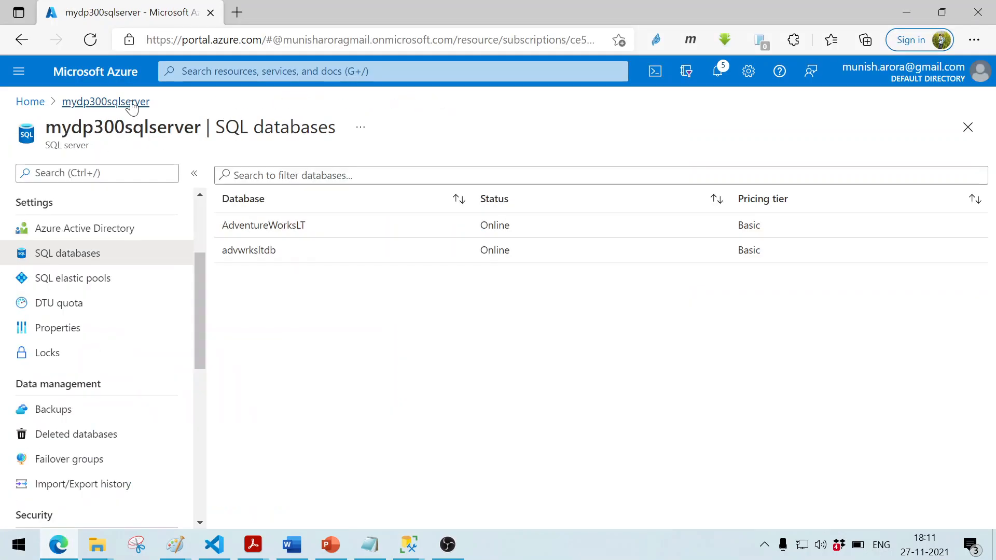
pyautogui.scroll(-2, 85, 389)
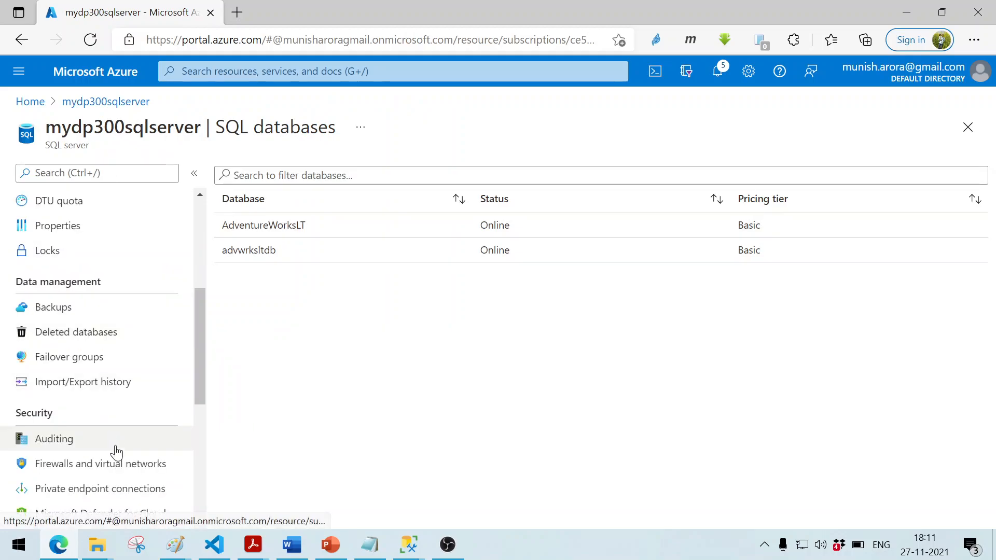
pyautogui.click(110, 471)
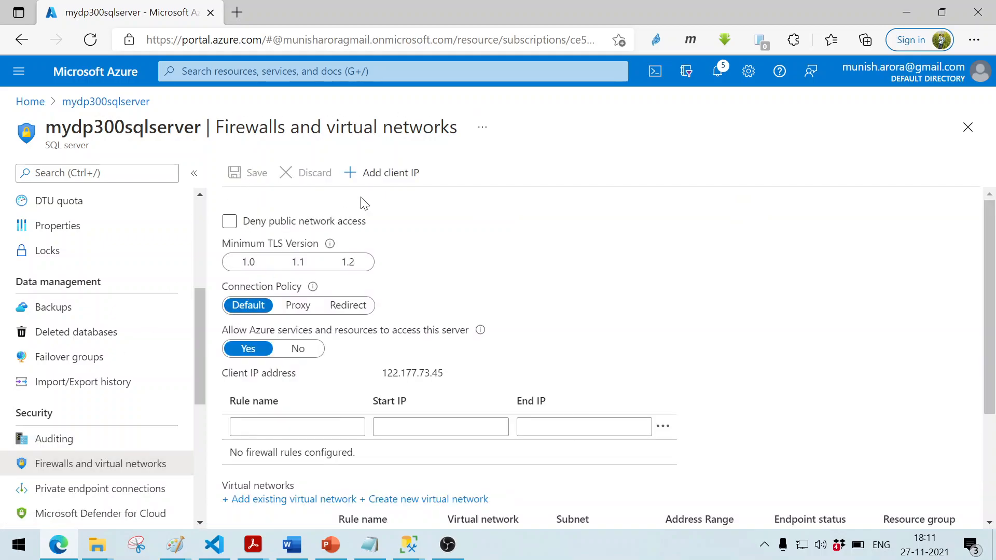
# - Add a firewall rule for the current client IP address, name it "Client IP", and save the firewall settings
pyautogui.click(388, 176)
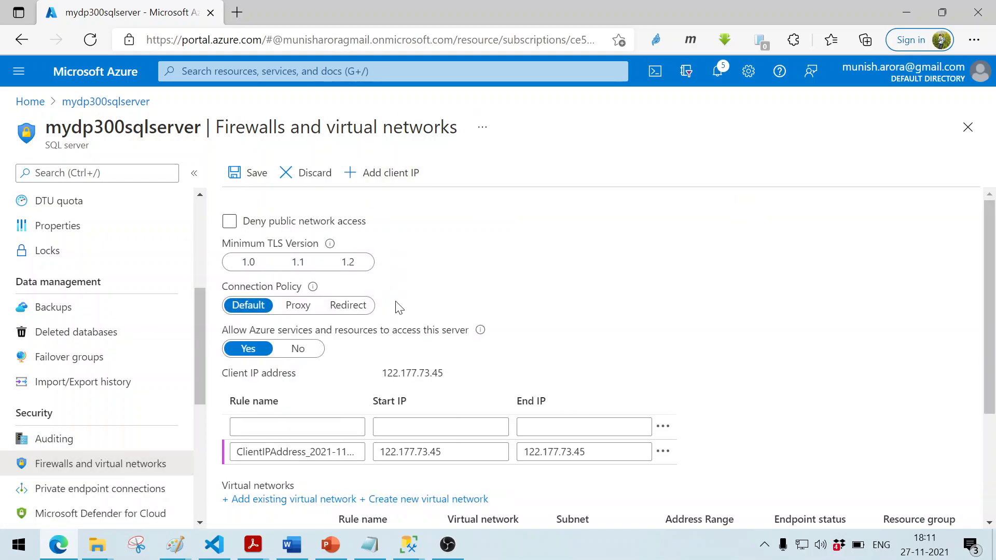
pyautogui.click(347, 452)
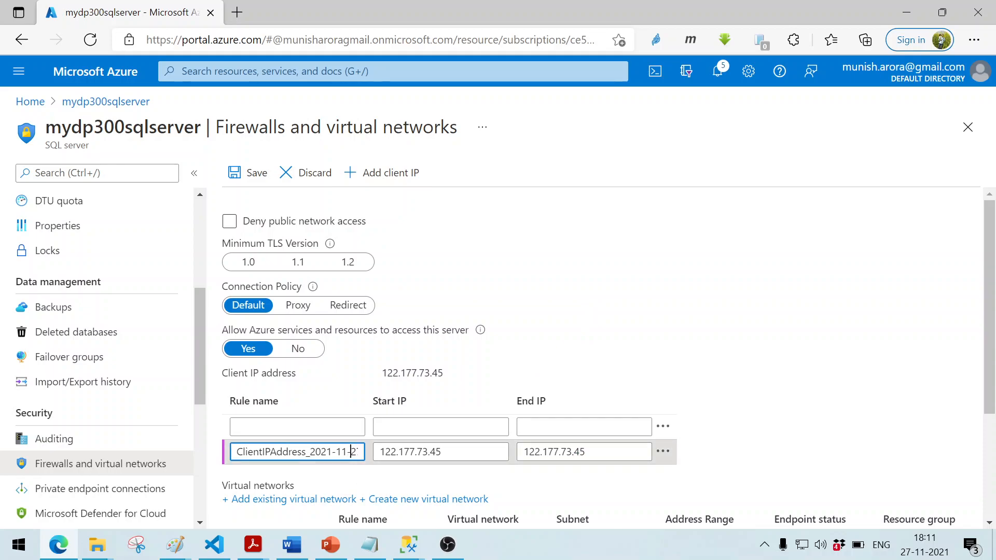
pyautogui.hotkey('ctrl', 'a')
pyautogui.write('Cl')
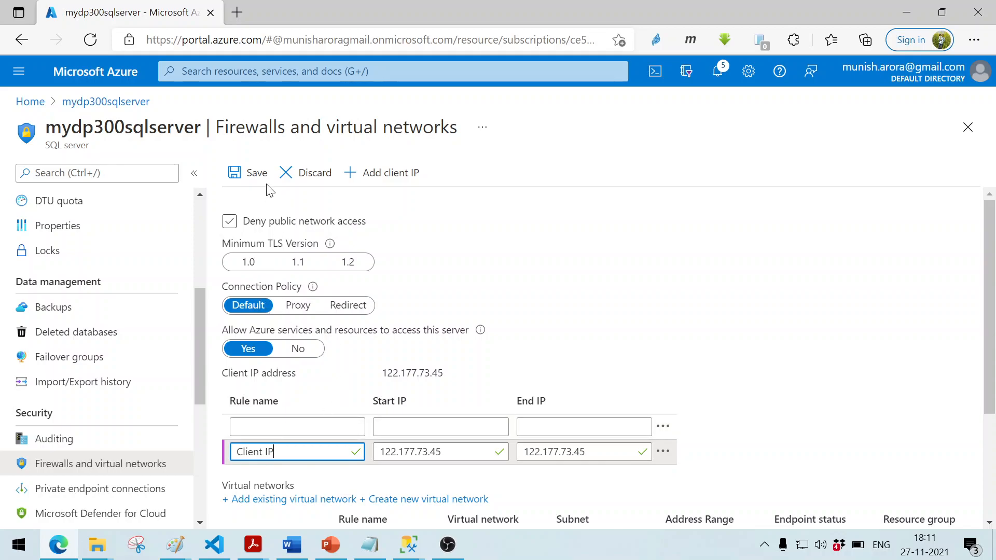
pyautogui.click(256, 173)
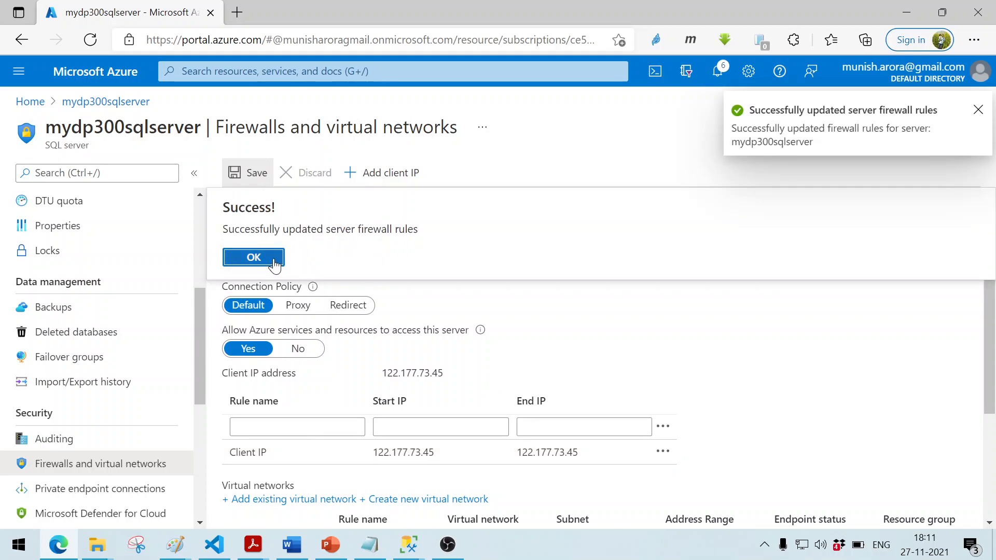
pyautogui.click(259, 259)
# - Switch to SQL Server Management Studio, connect as adminuser, and expand the AdventureWorksLT database down to its Tables folder
pyautogui.hotkey('alt', 'Tab')
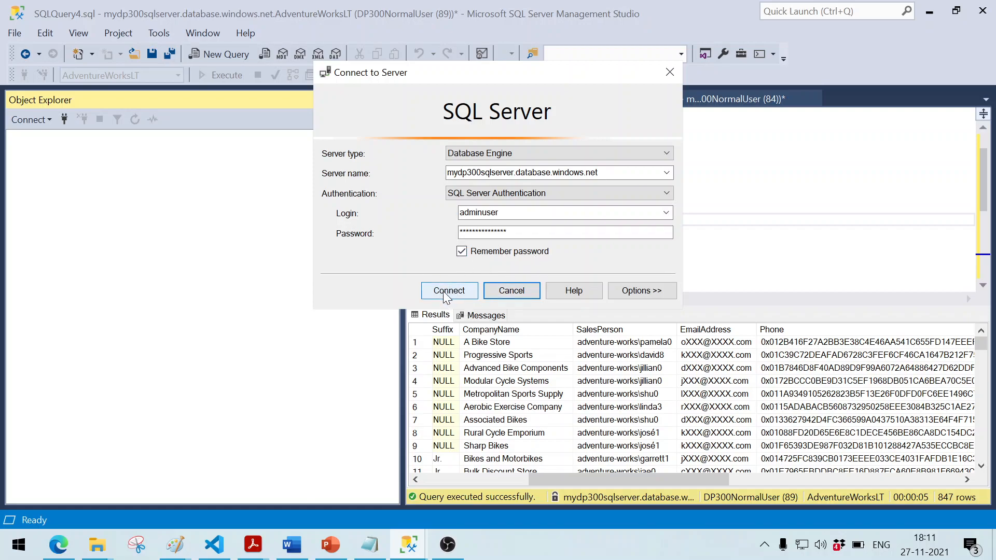
pyautogui.click(447, 290)
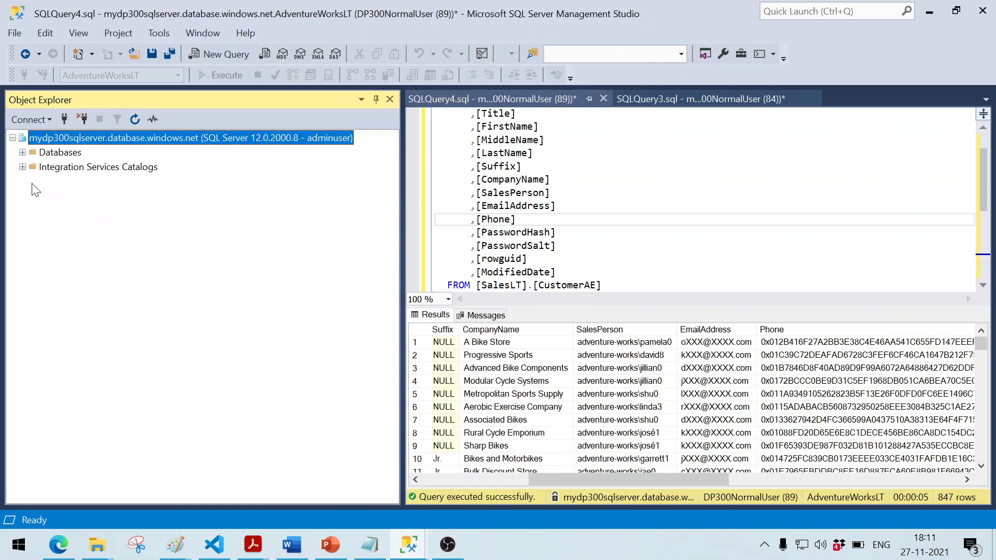
pyautogui.click(23, 152)
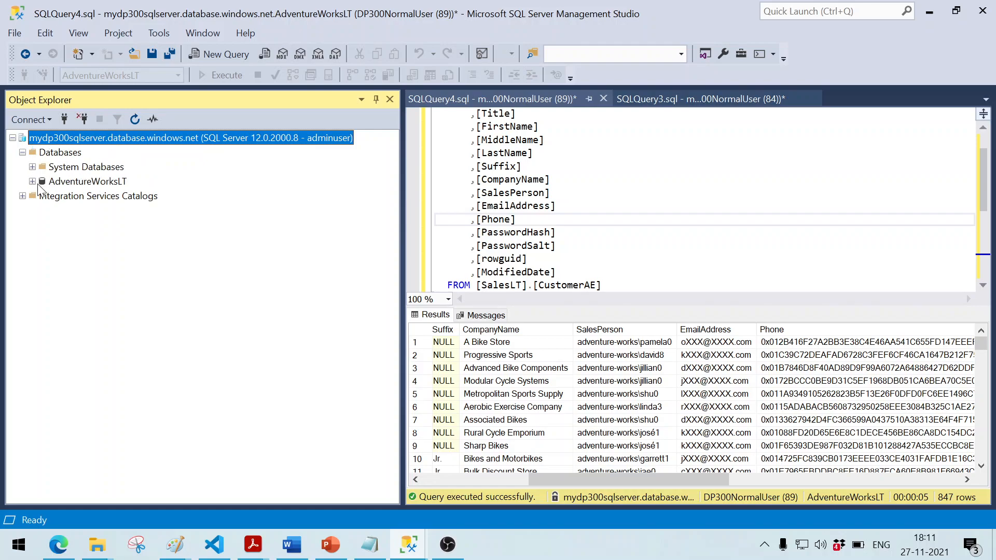
pyautogui.click(32, 181)
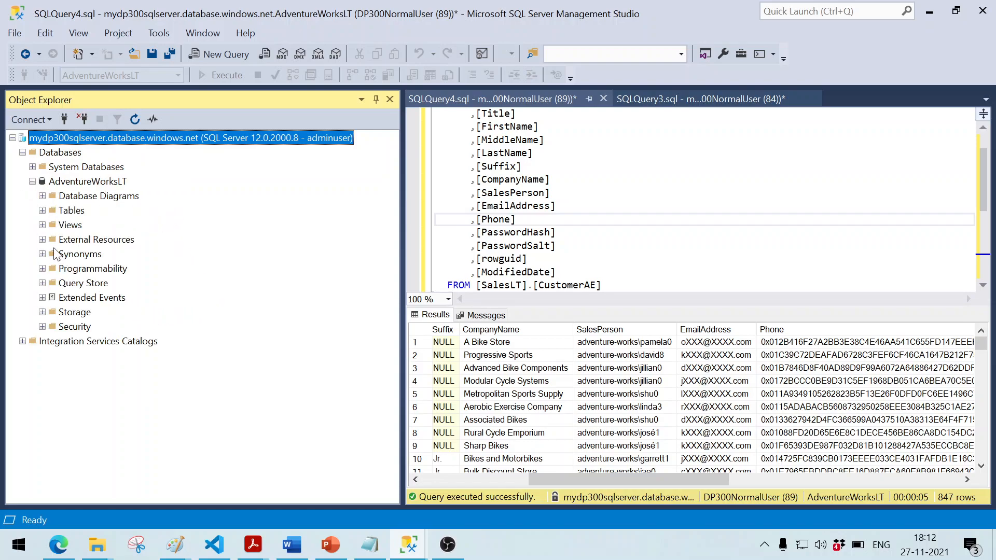
pyautogui.click(42, 211)
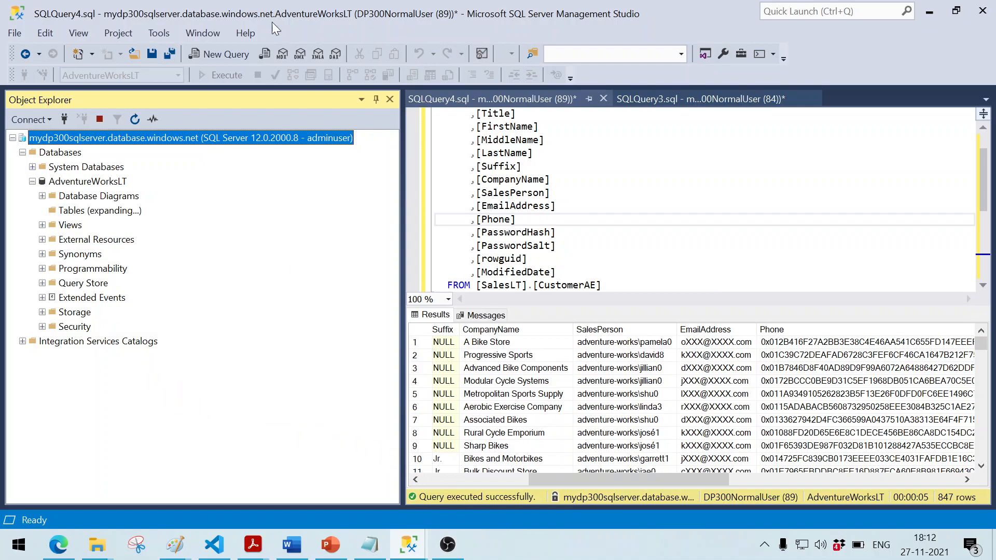